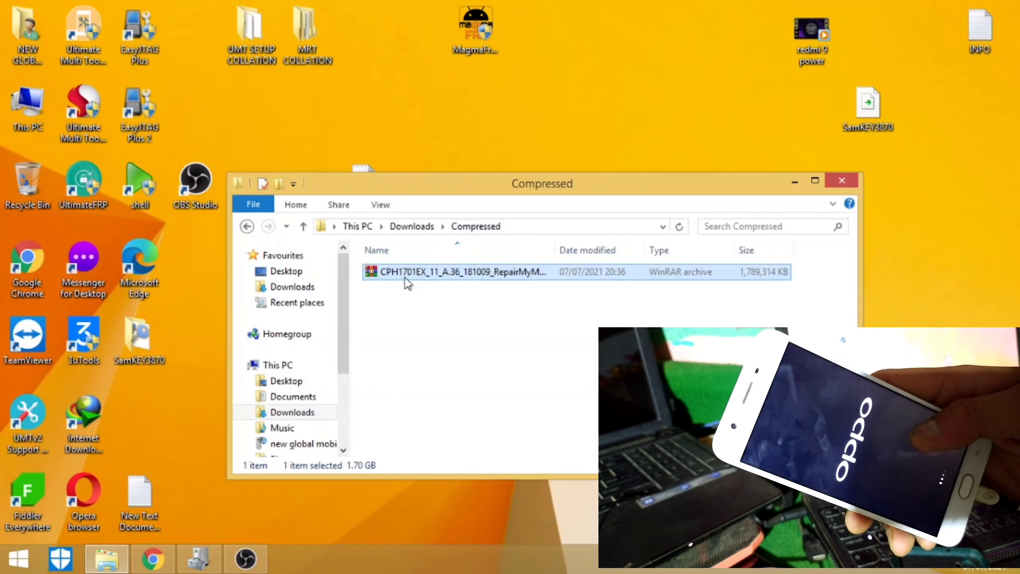
# Extract the CPH1701EX_11_A.36_181009_RepairMyMobile archive into a folder of the same name
pyautogui.click(410, 366)
pyautogui.rightClick(406, 274)
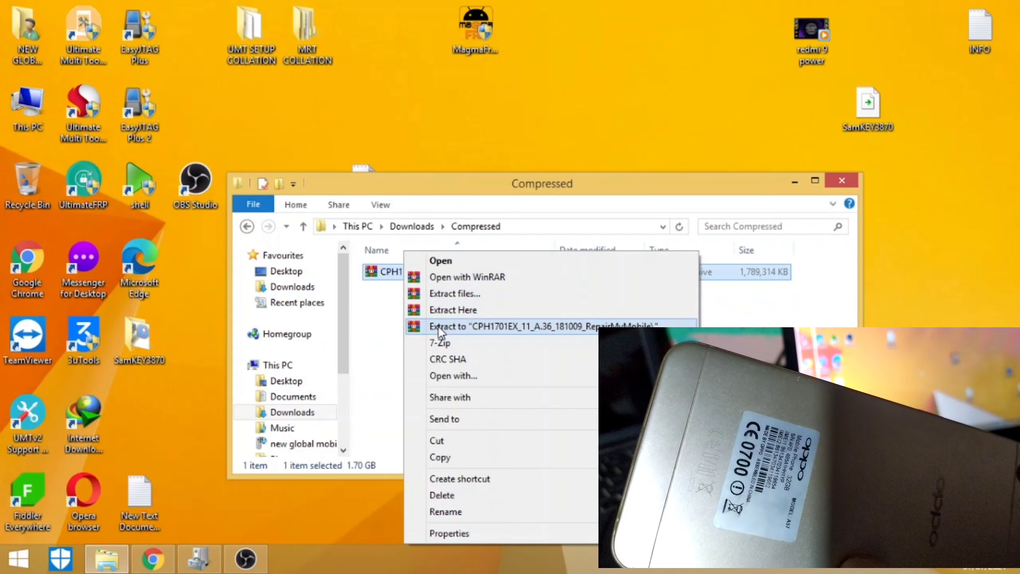
pyautogui.click(439, 325)
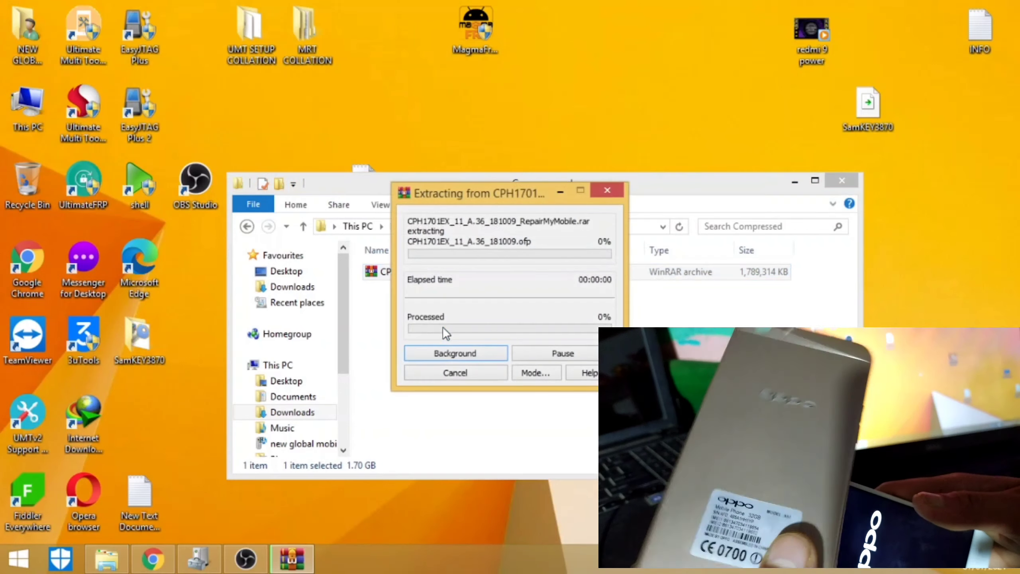
pyautogui.rightClick(566, 110)
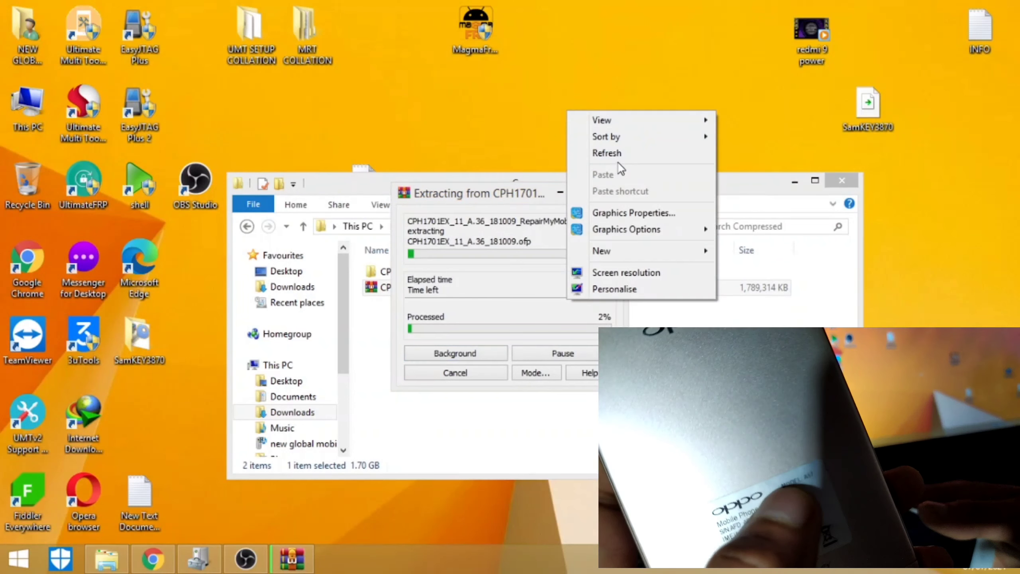
pyautogui.click(611, 154)
pyautogui.rightClick(557, 124)
pyautogui.click(591, 169)
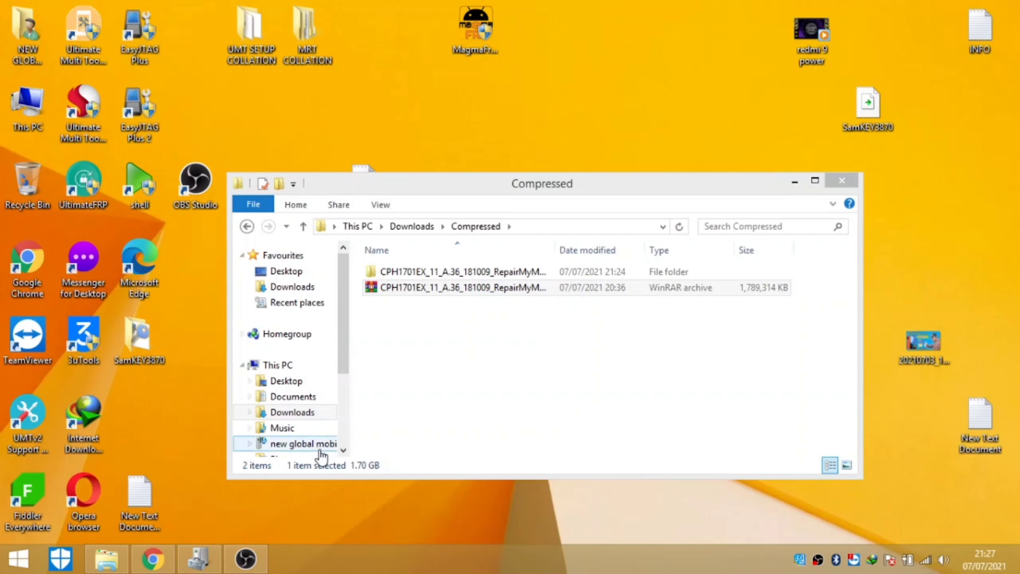
# Open the extracted firmware's inner CPH1701EX_11_A.36_181009 folder and delete md5sum.md5 and both MsmDownloadTool applications
pyautogui.doubleClick(465, 273)
pyautogui.doubleClick(464, 271)
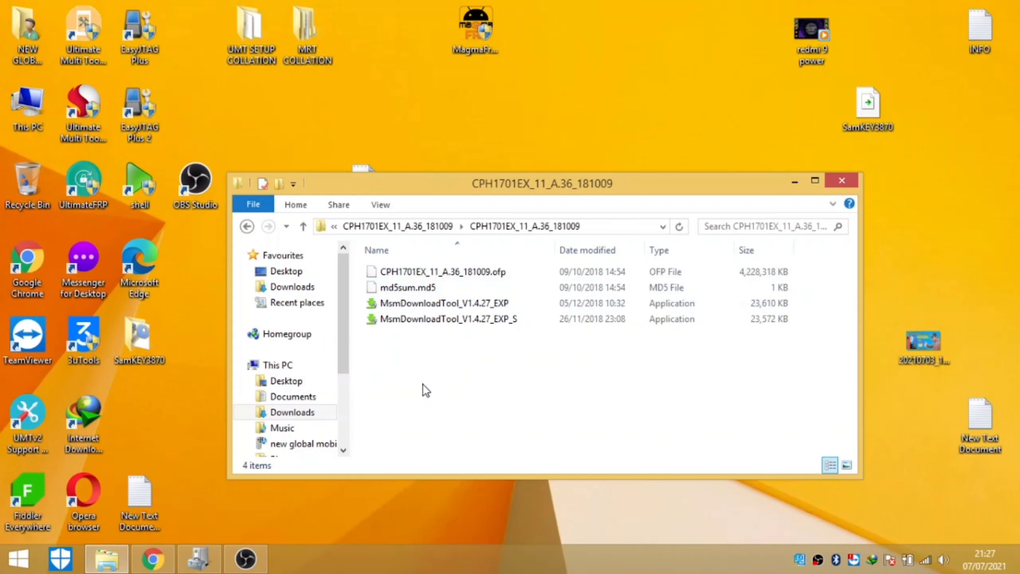
pyautogui.moveTo(423, 384); pyautogui.dragTo(421, 286)
pyautogui.rightClick(422, 287)
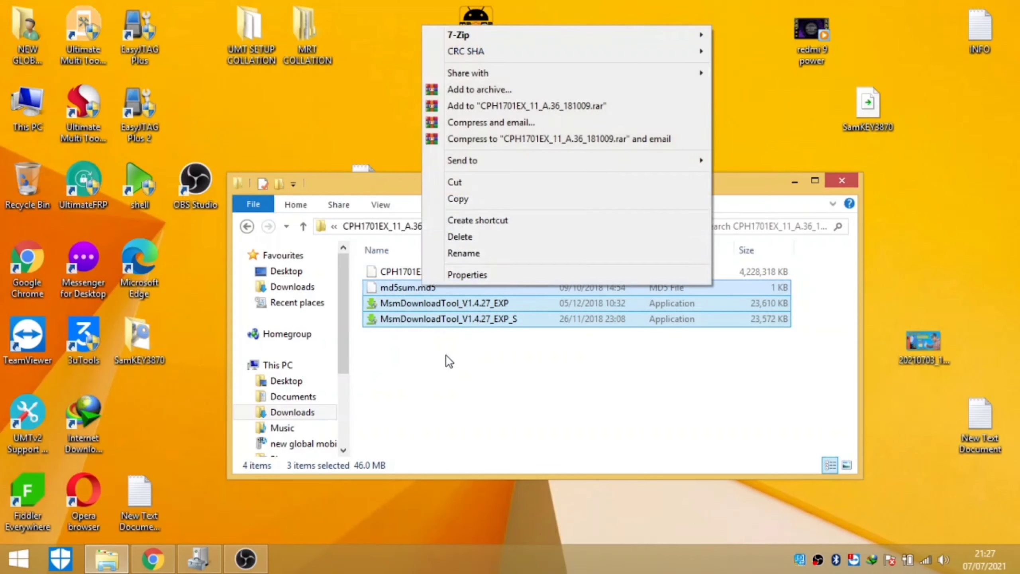
pyautogui.click(468, 237)
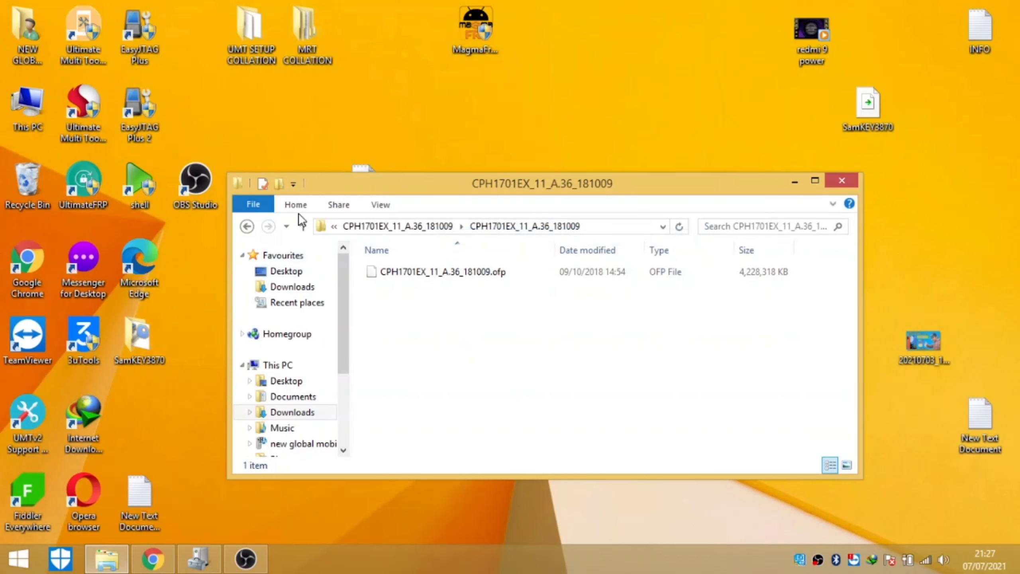
# Select CPH1701EX_11_A.36_181009.ofp in the folder and minimize the folder window to clear the desktop
pyautogui.moveTo(444, 191); pyautogui.dragTo(405, 91)
pyautogui.click(412, 180)
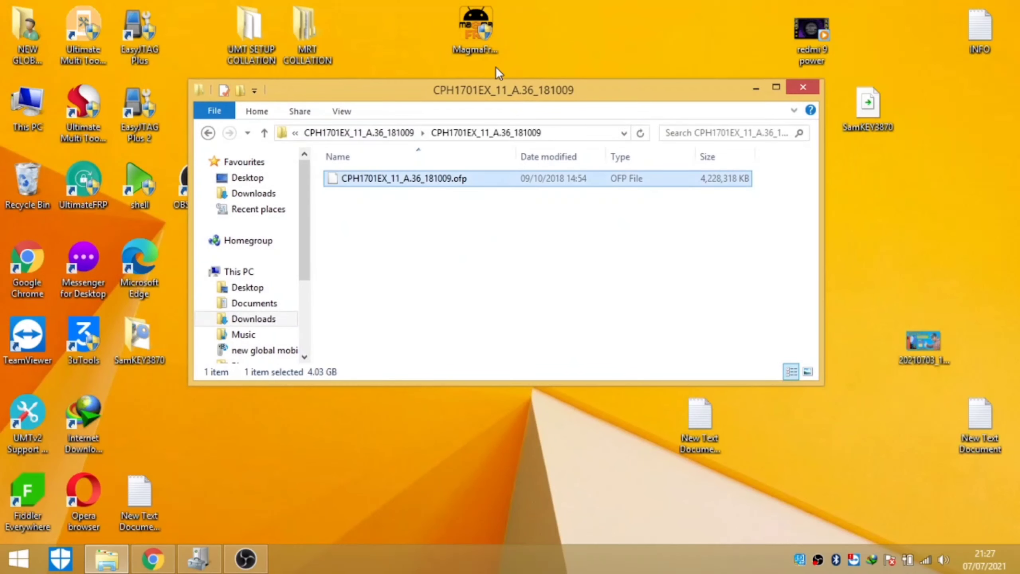
pyautogui.rightClick(600, 40)
pyautogui.click(621, 78)
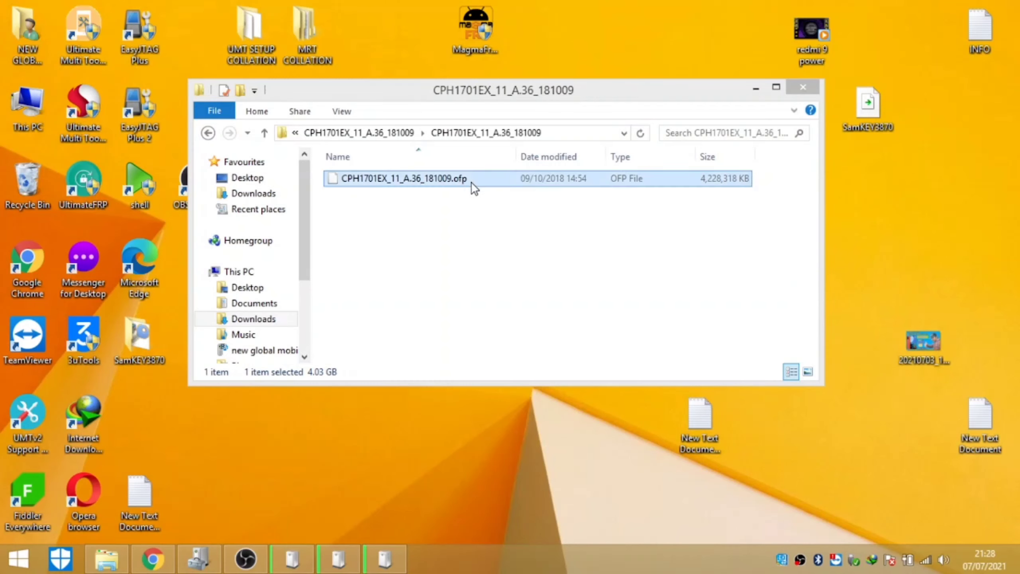
pyautogui.click(755, 88)
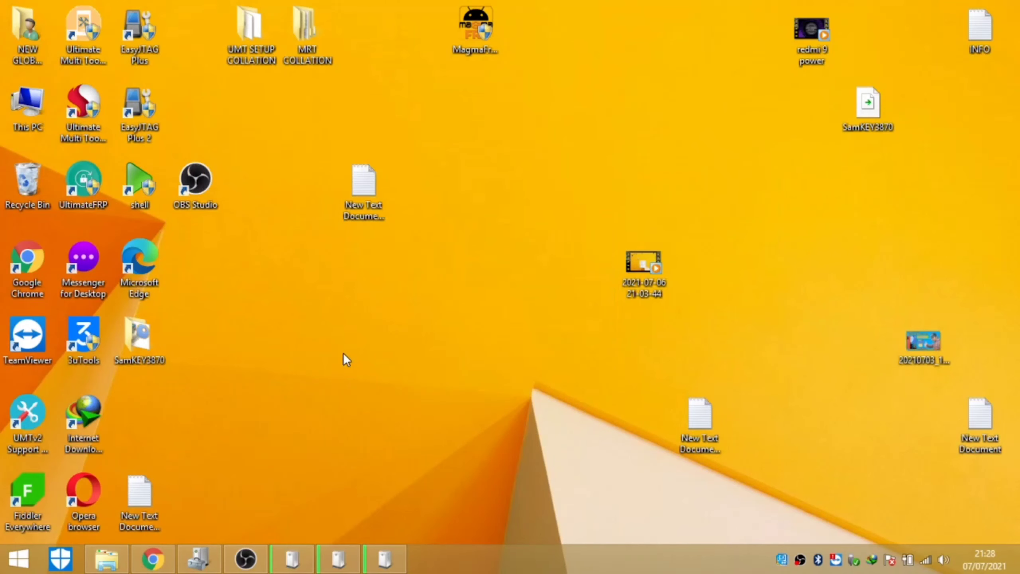
pyautogui.rightClick(347, 308)
pyautogui.click(396, 353)
pyautogui.rightClick(312, 293)
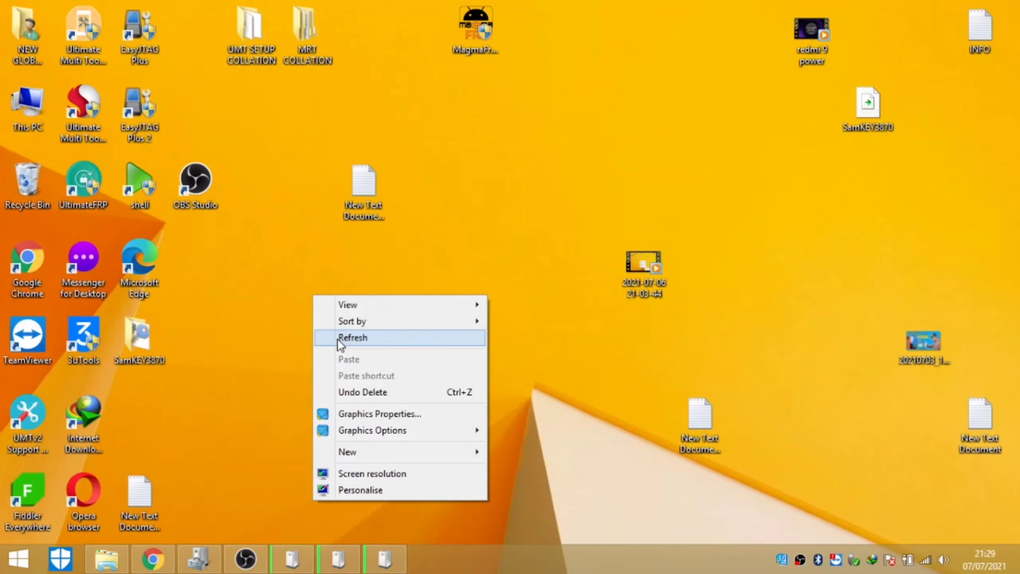
pyautogui.click(346, 341)
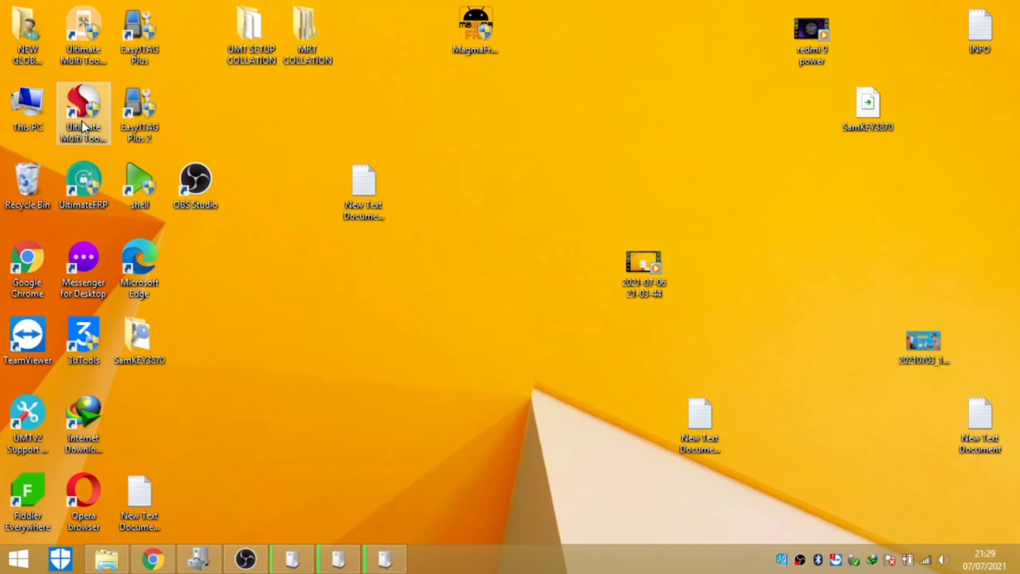
pyautogui.click(275, 565)
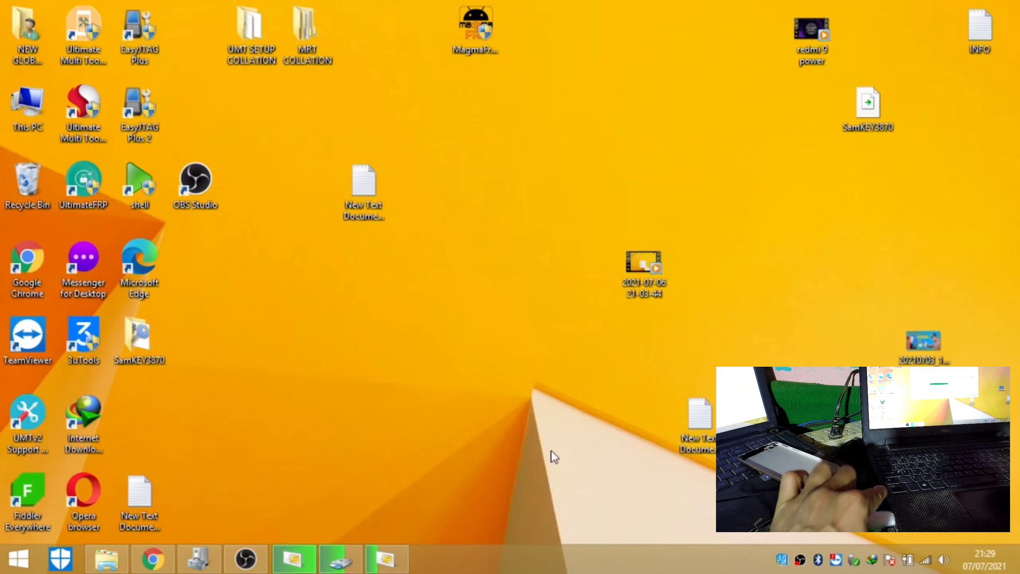
pyautogui.rightClick(464, 277)
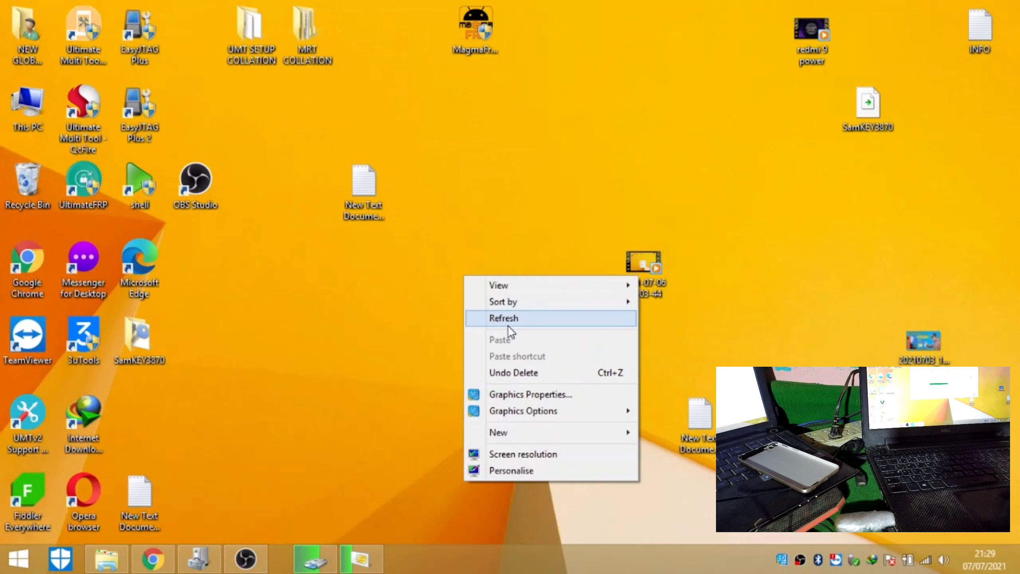
pyautogui.rightClick(408, 305)
pyautogui.click(454, 346)
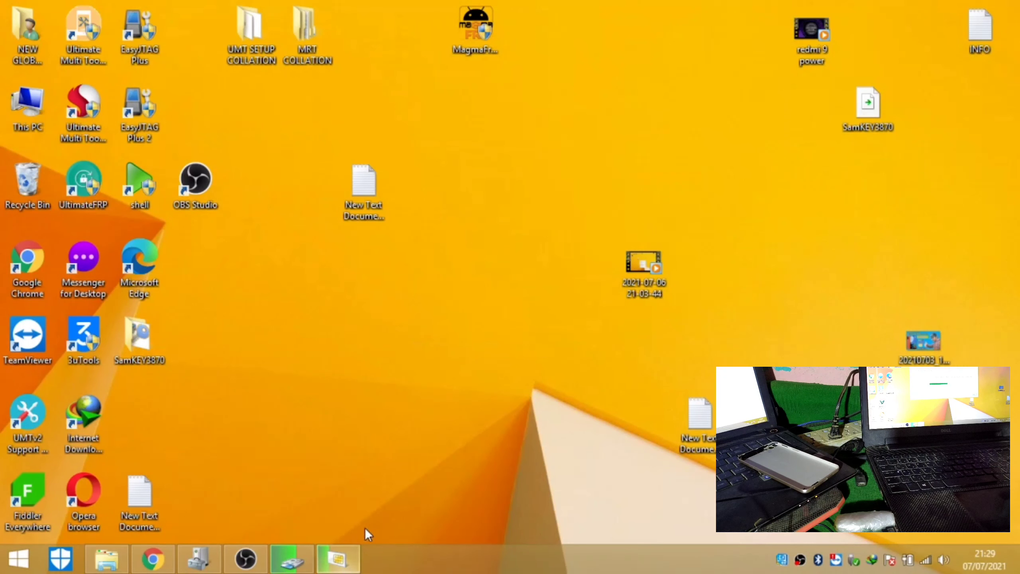
# Bring up the Device Setup window for the smart card installation and move it lower on the desktop
pyautogui.moveTo(332, 543)
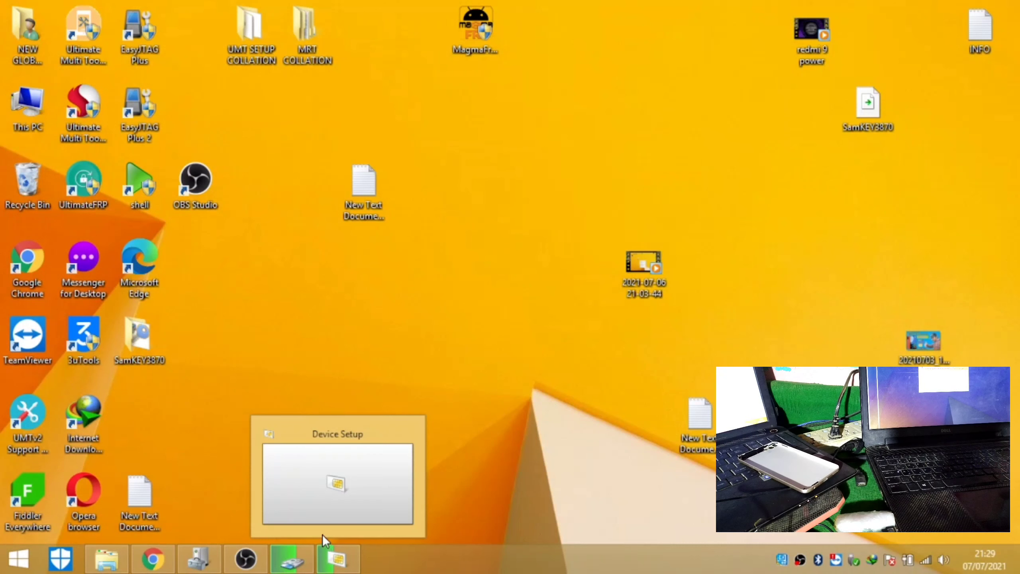
pyautogui.click(324, 567)
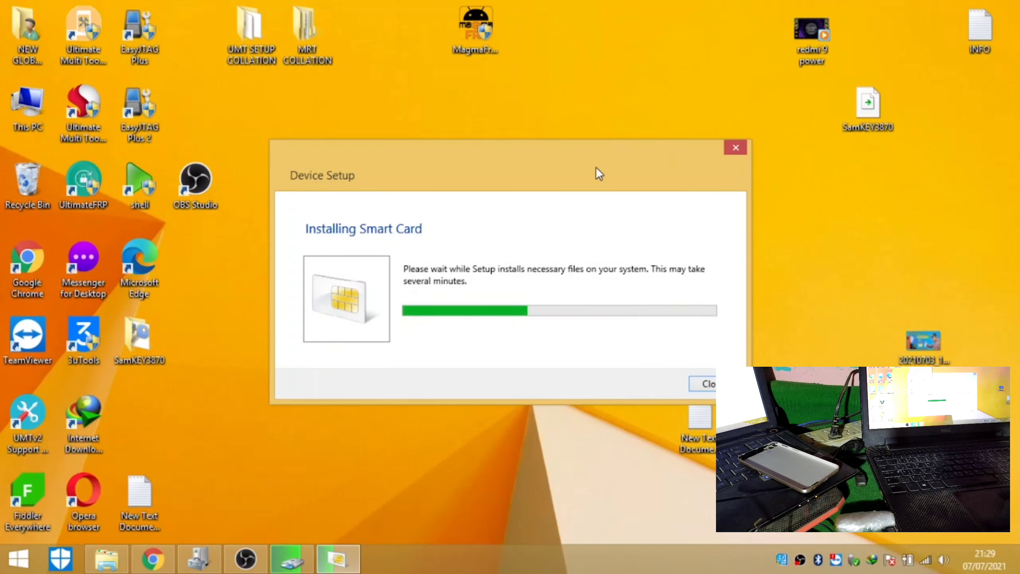
pyautogui.moveTo(597, 147); pyautogui.dragTo(584, 250)
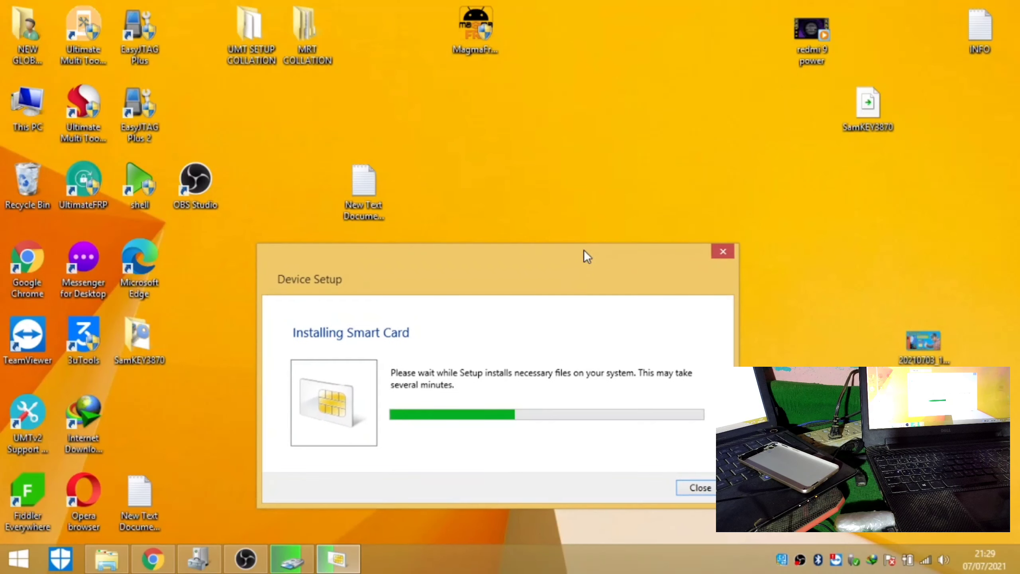
# Empty the Recycle Bin, permanently deleting the removed files
pyautogui.rightClick(36, 189)
pyautogui.click(65, 217)
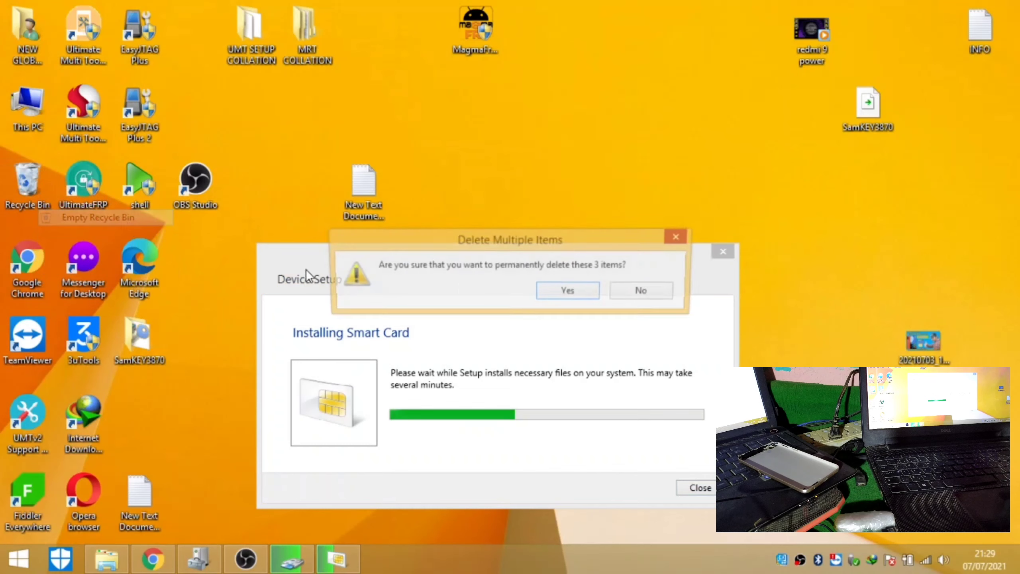
pyautogui.click(569, 289)
# Launch Ultimate Multi Tool - QcFire from the desktop
pyautogui.click(95, 123)
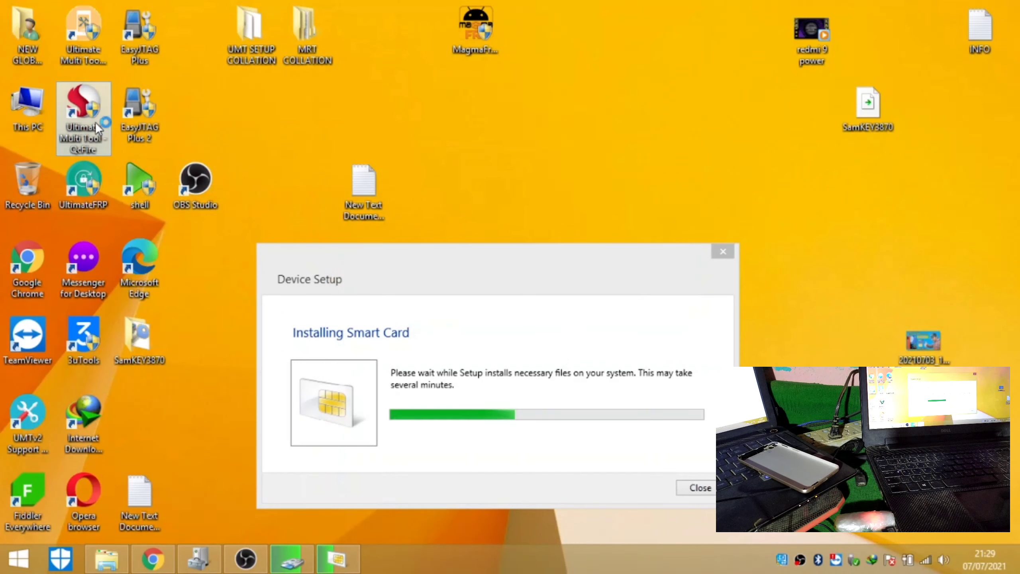
pyautogui.rightClick(269, 166)
pyautogui.click(302, 210)
pyautogui.rightClick(279, 180)
pyautogui.rightClick(296, 196)
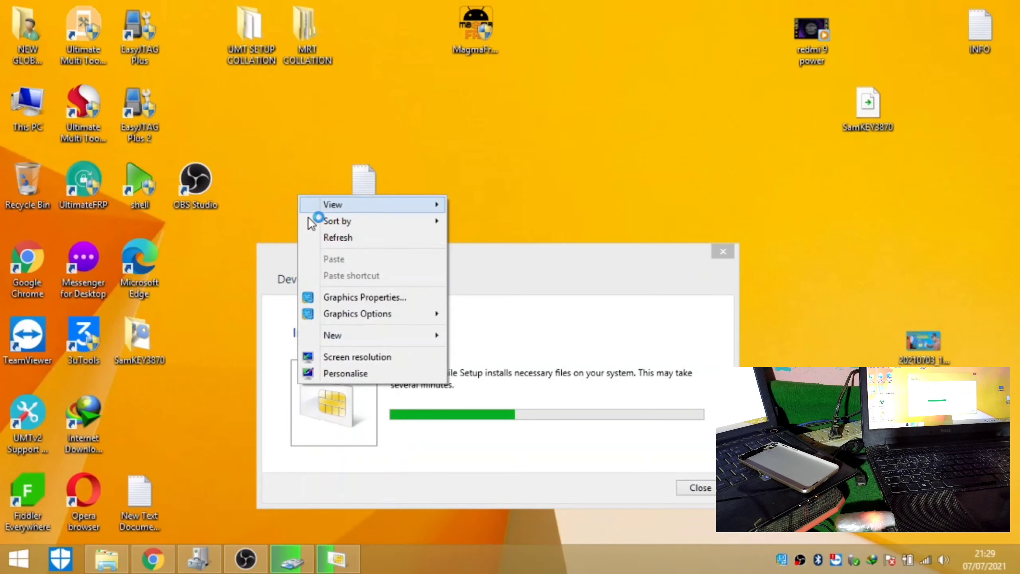
pyautogui.click(333, 237)
pyautogui.rightClick(267, 178)
pyautogui.rightClick(269, 188)
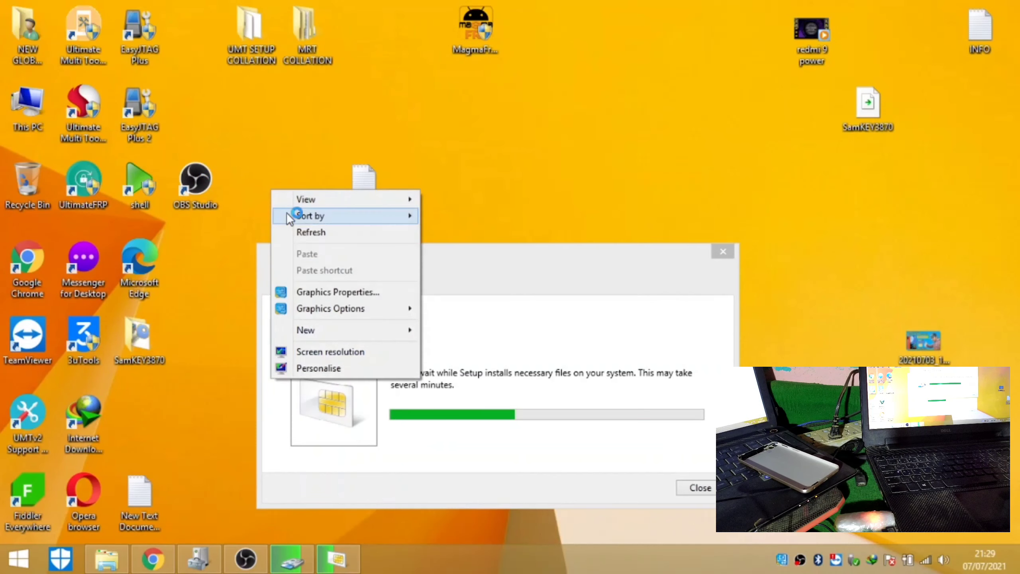
pyautogui.click(293, 232)
pyautogui.rightClick(260, 173)
pyautogui.click(296, 220)
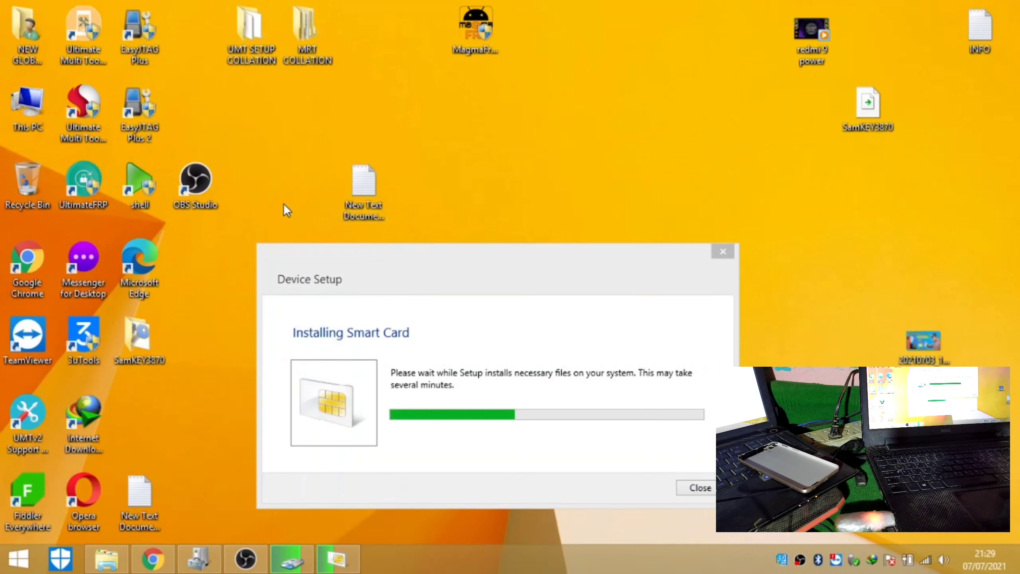
pyautogui.rightClick(272, 185)
pyautogui.moveTo(626, 266)
pyautogui.mouseDown()
pyautogui.moveTo(626, 189)
pyautogui.moveTo(632, 263)
pyautogui.mouseUp()
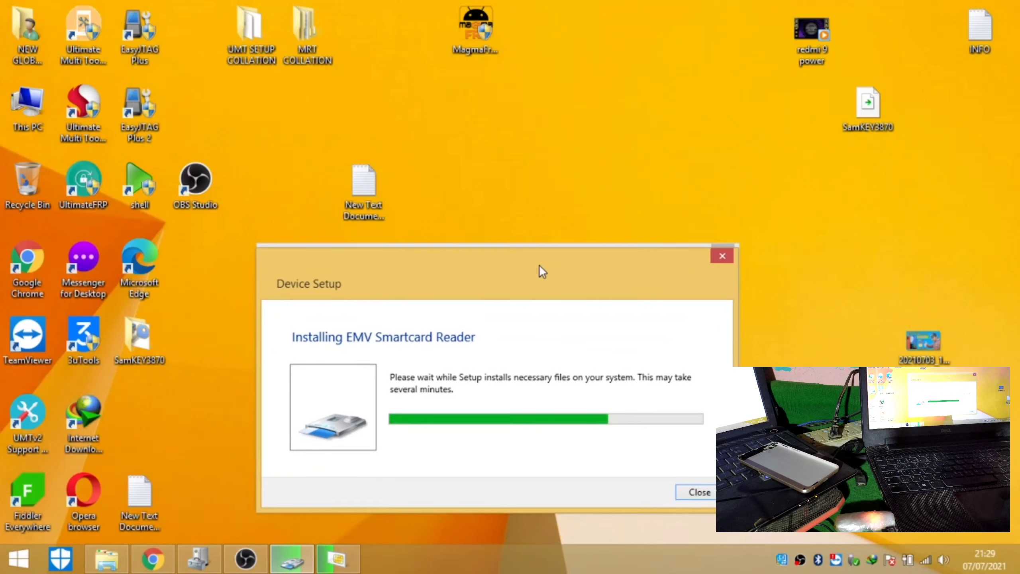
pyautogui.rightClick(291, 165)
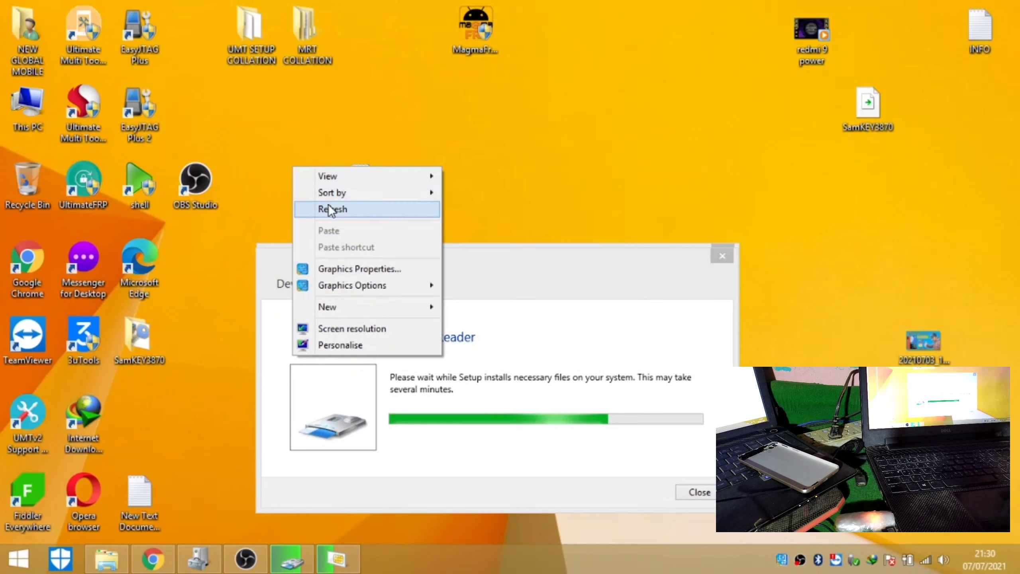
pyautogui.click(321, 210)
# Open QcFire's Firmware Extractor and start browsing for the OFP file to extract
pyautogui.click(468, 60)
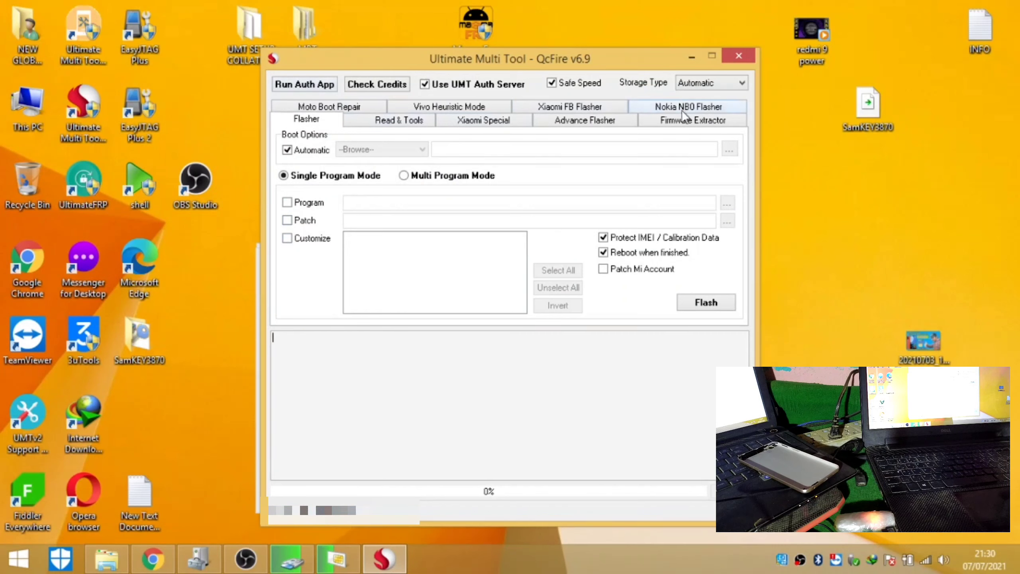
pyautogui.click(688, 127)
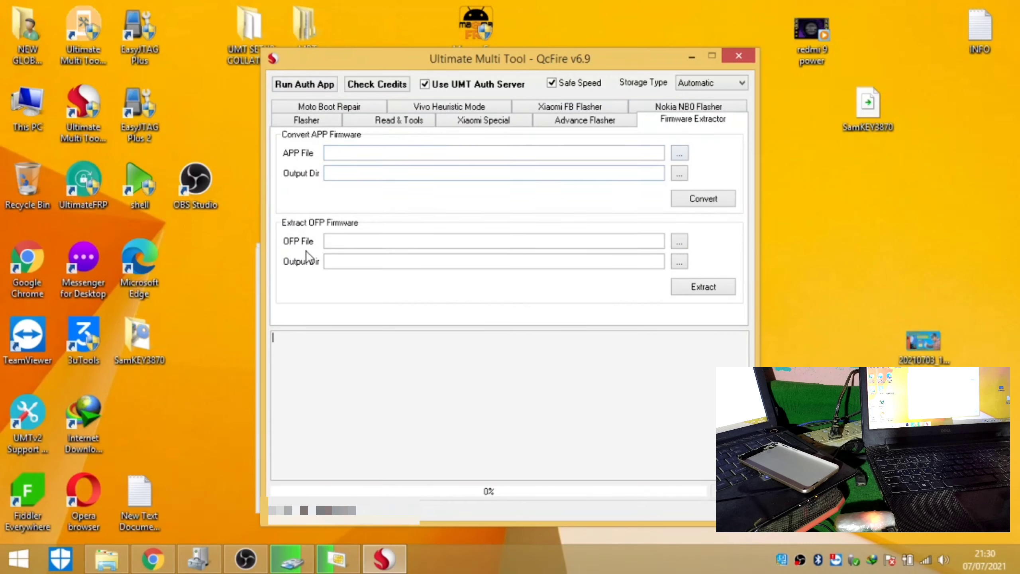
pyautogui.click(679, 241)
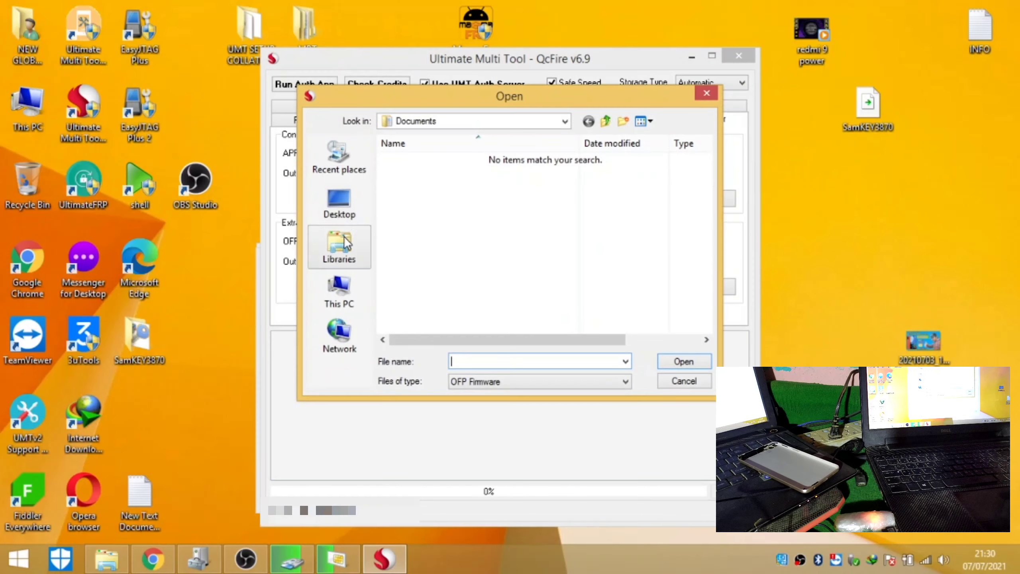
pyautogui.click(349, 171)
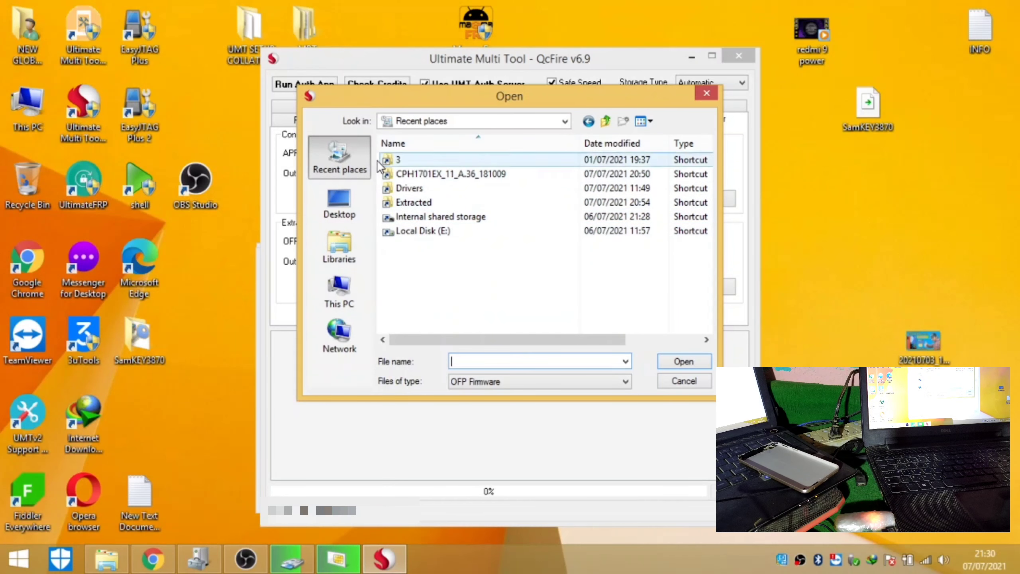
pyautogui.click(338, 221)
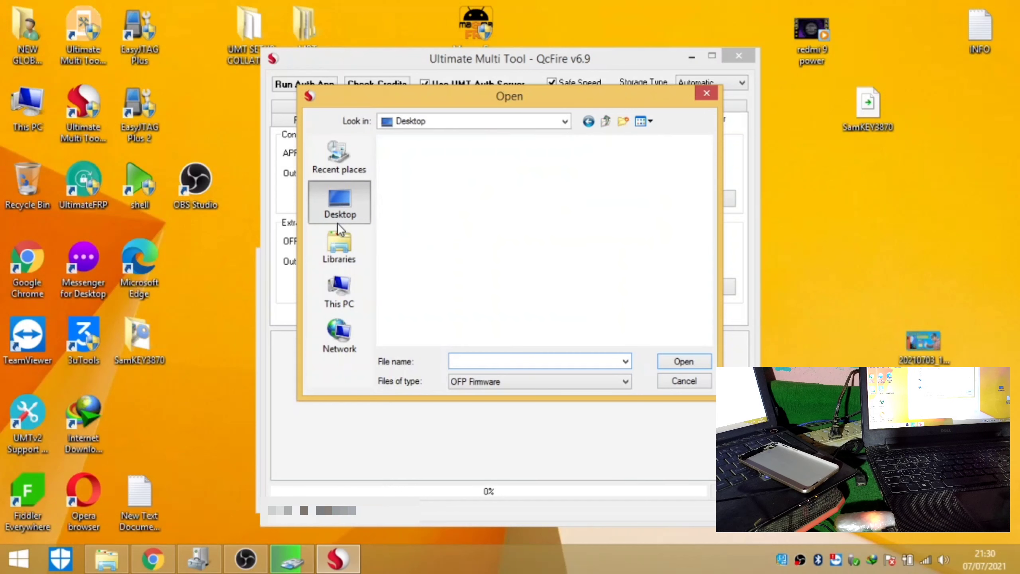
pyautogui.click(342, 243)
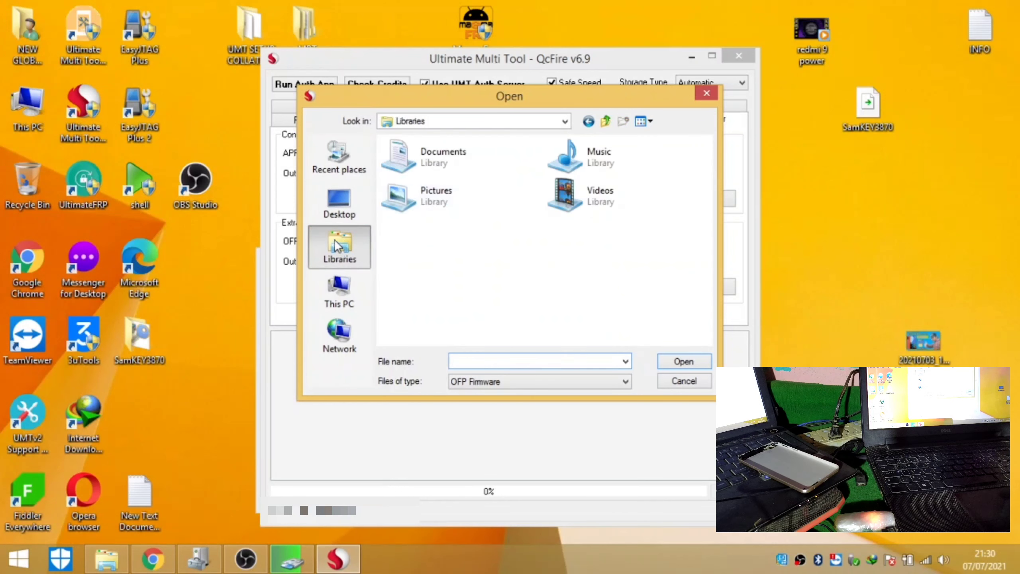
# Load CPH1701EX_11_A.36_181009.ofp from the firmware folder under Downloads\Compressed and extract it to the default output directory
pyautogui.click(336, 197)
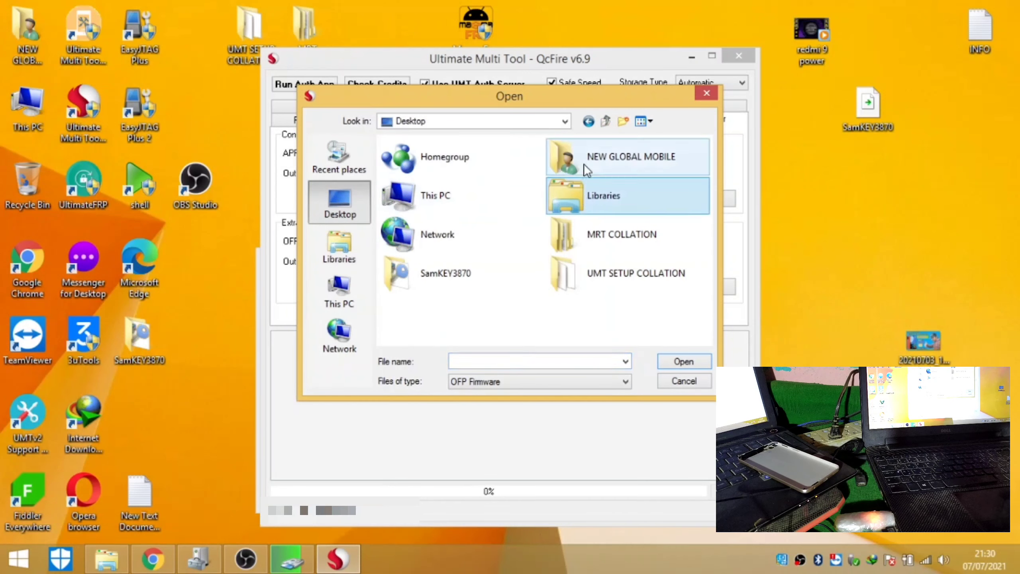
pyautogui.doubleClick(570, 159)
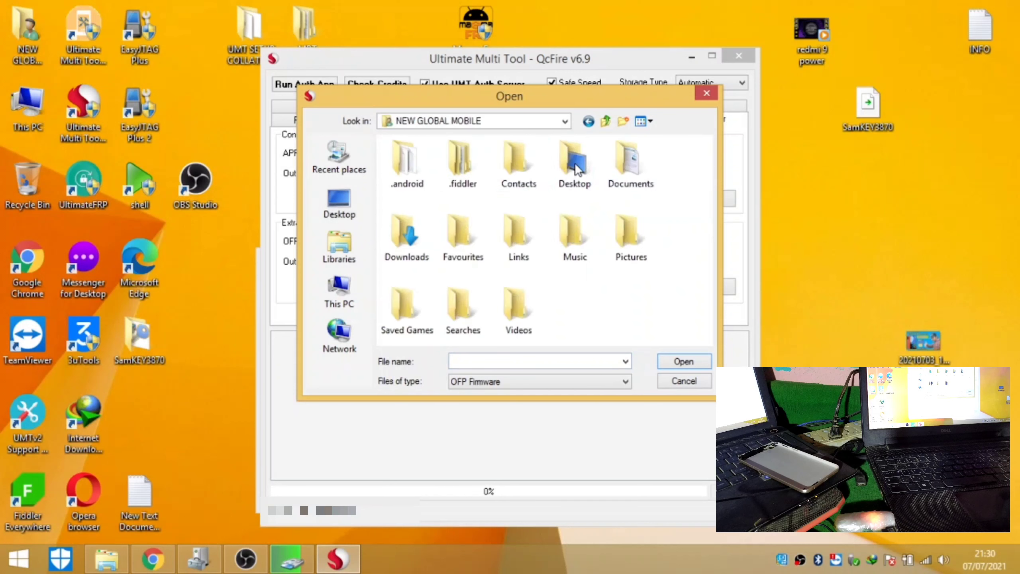
pyautogui.doubleClick(407, 237)
pyautogui.doubleClick(411, 159)
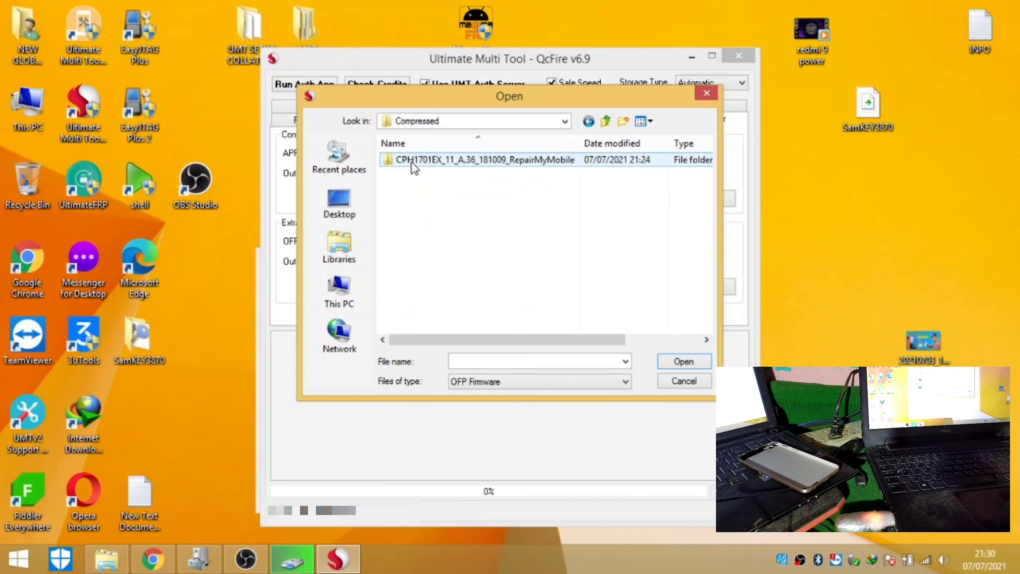
pyautogui.doubleClick(412, 161)
pyautogui.doubleClick(411, 161)
pyautogui.click(411, 160)
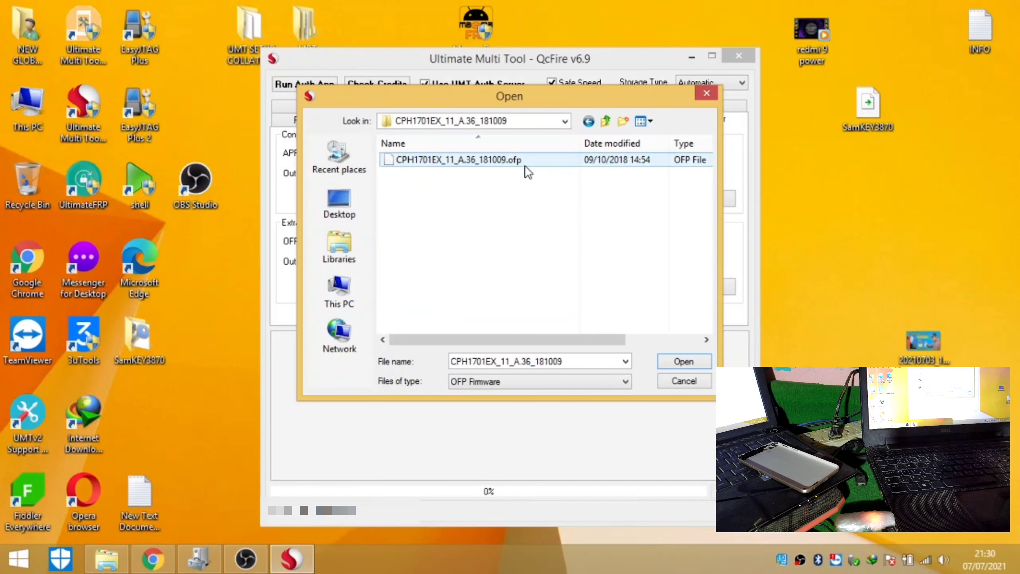
pyautogui.click(683, 362)
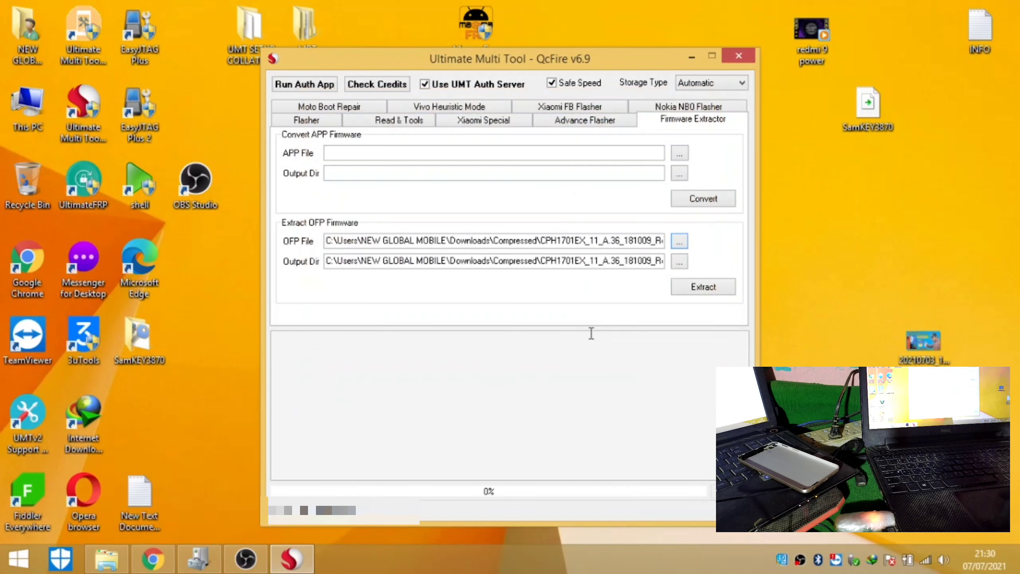
pyautogui.click(688, 291)
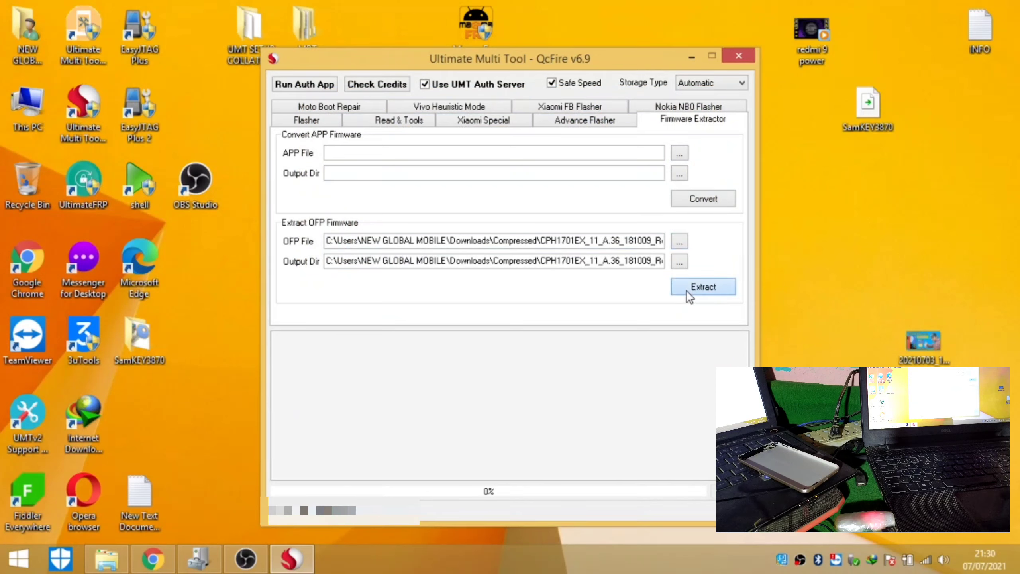
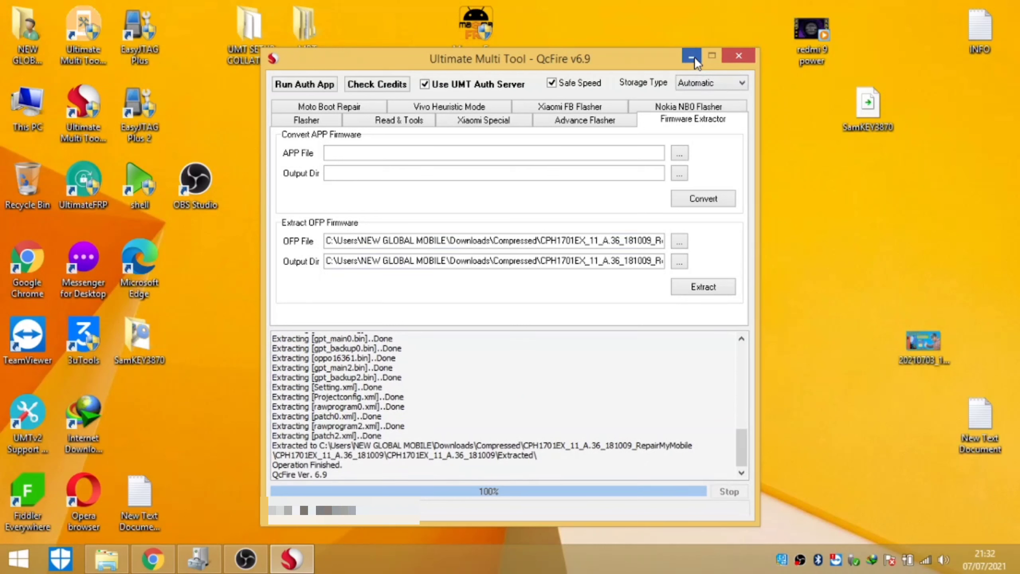
# Minimize QcFire and open the Extracted folder inside the CPH1701EX_11_A.36_181009 firmware folder under Downloads\Compressed
pyautogui.click(386, 120)
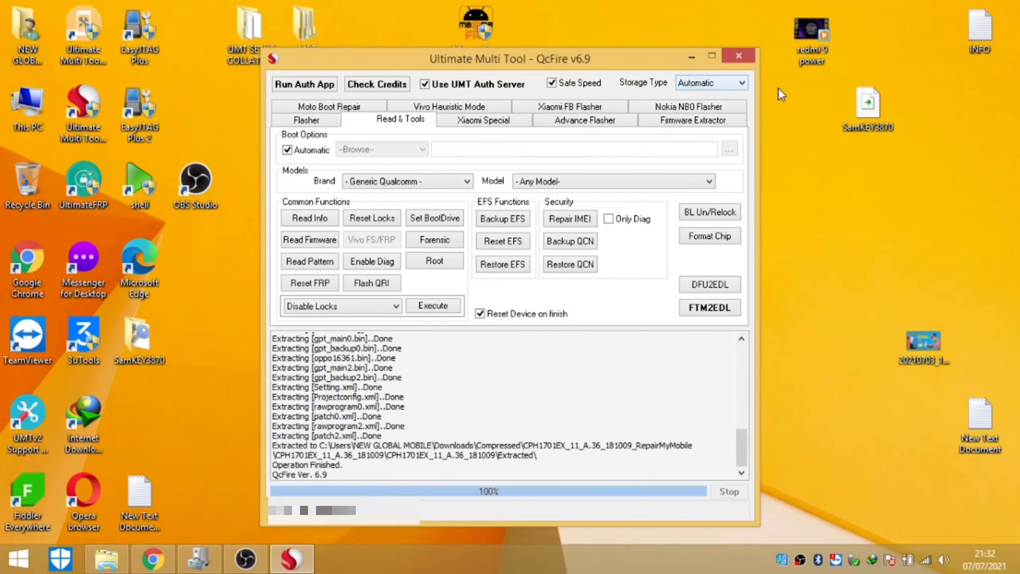
pyautogui.click(687, 59)
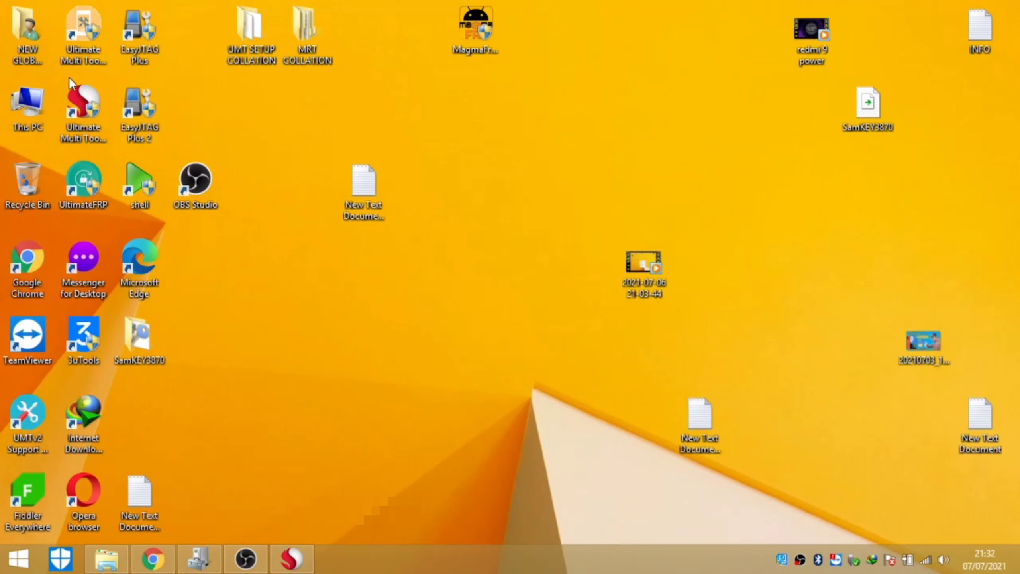
pyautogui.doubleClick(29, 43)
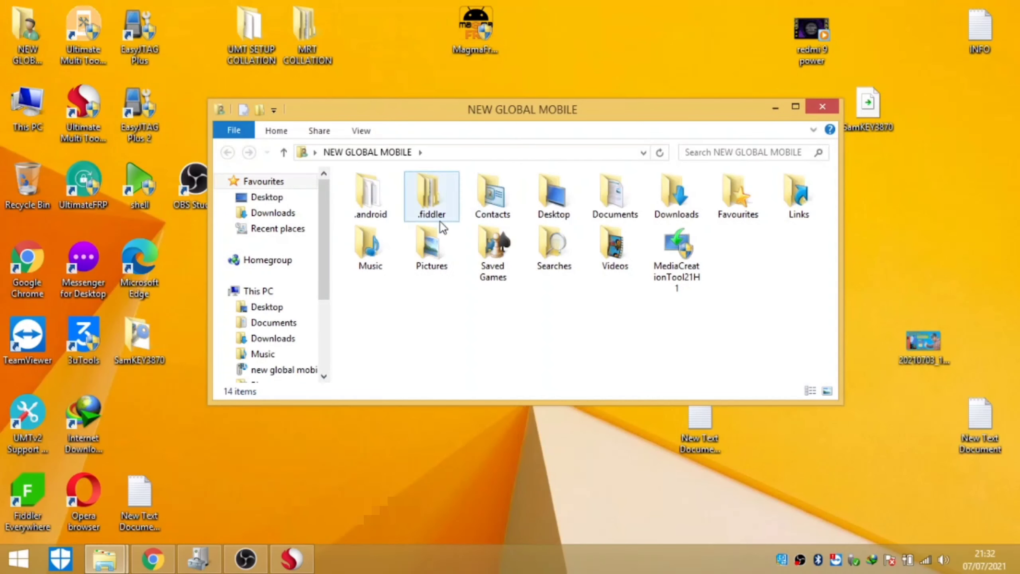
pyautogui.doubleClick(671, 203)
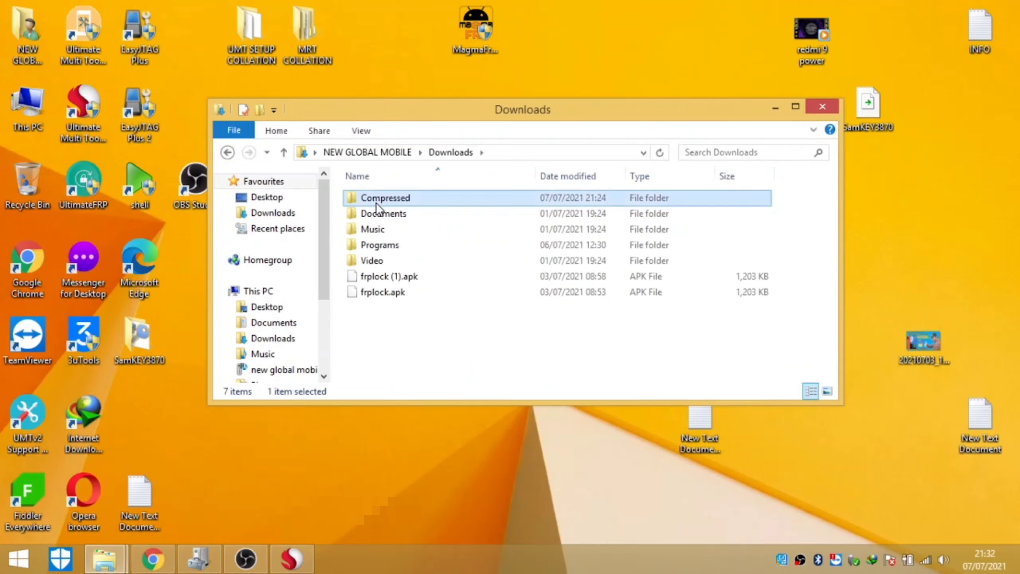
pyautogui.doubleClick(376, 200)
pyautogui.doubleClick(391, 198)
pyautogui.doubleClick(390, 198)
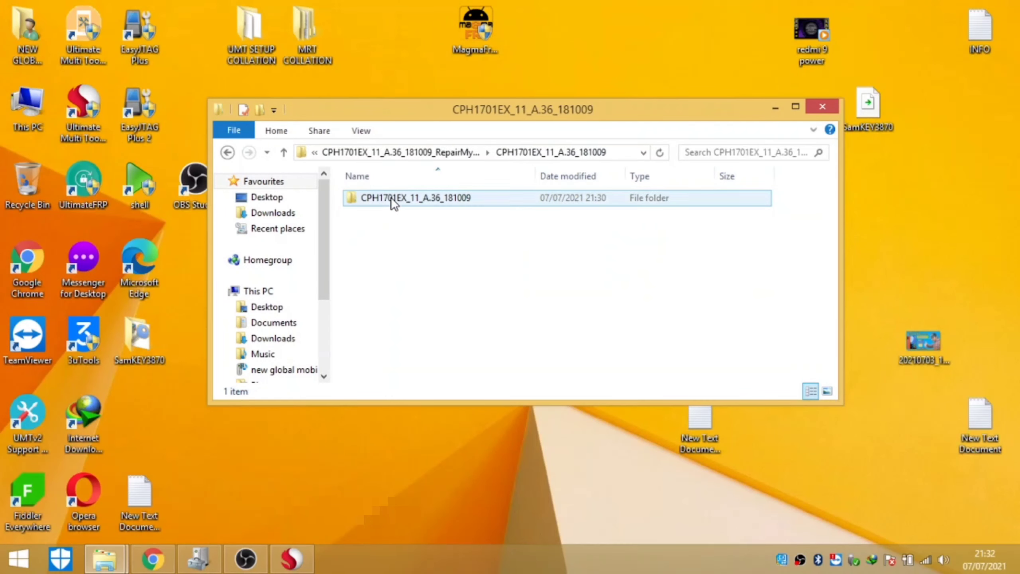
pyautogui.click(380, 199)
pyautogui.doubleClick(379, 199)
pyautogui.click(379, 199)
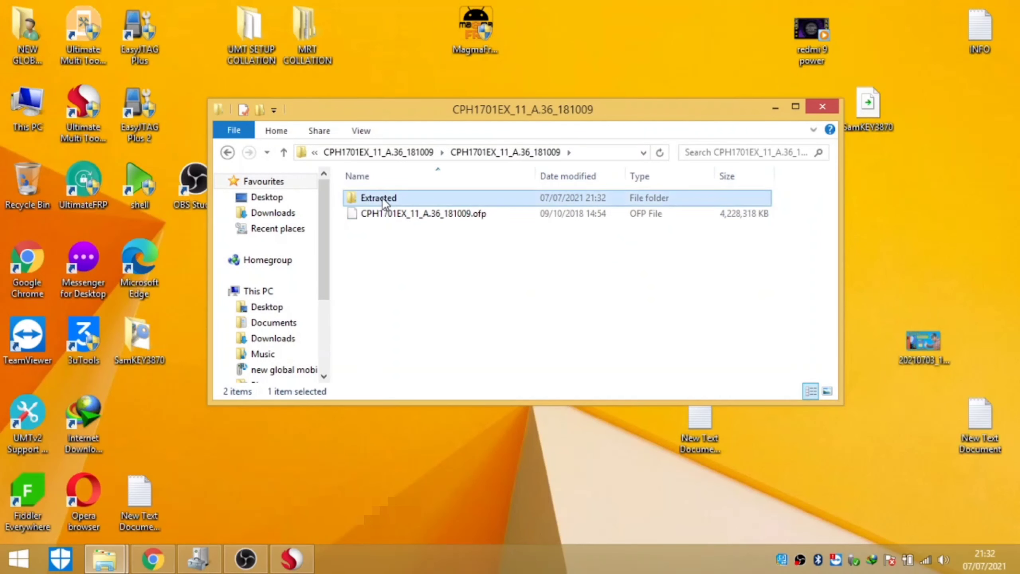
pyautogui.doubleClick(382, 197)
# Look through the extracted firmware files for the rawprogram0 XML document, select it, and close the folder window
pyautogui.scroll(-8, 414, 225)
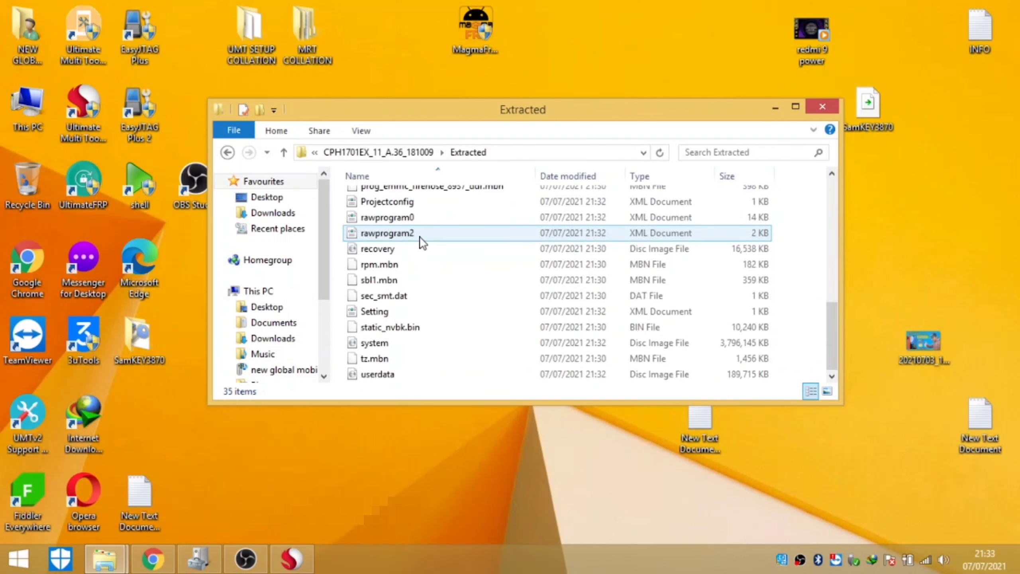
pyautogui.scroll(1, 403, 245)
pyautogui.scroll(-1, 404, 257)
pyautogui.scroll(4, 402, 262)
pyautogui.scroll(-2, 390, 305)
pyautogui.click(386, 321)
pyautogui.click(391, 311)
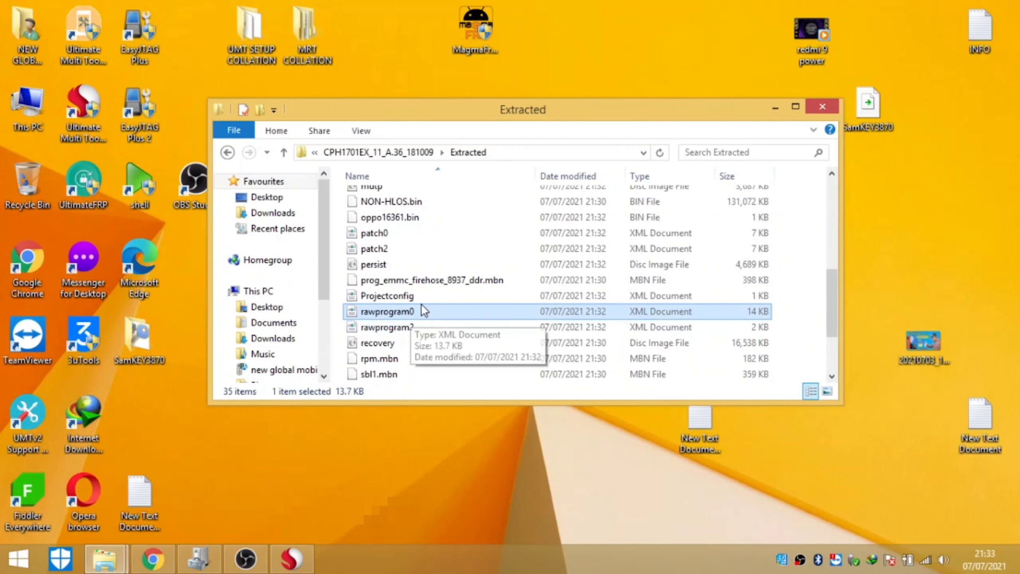
pyautogui.click(821, 108)
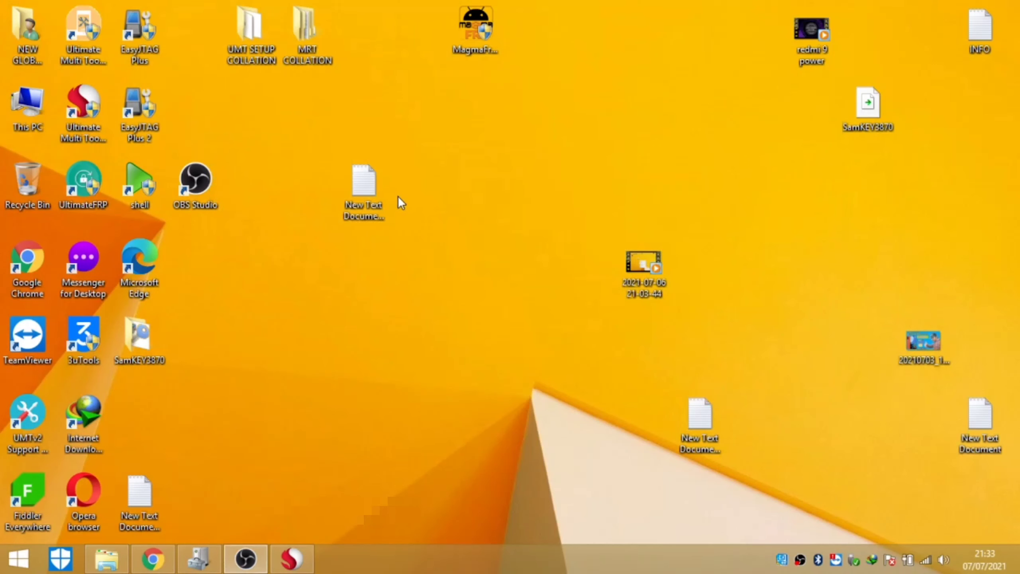
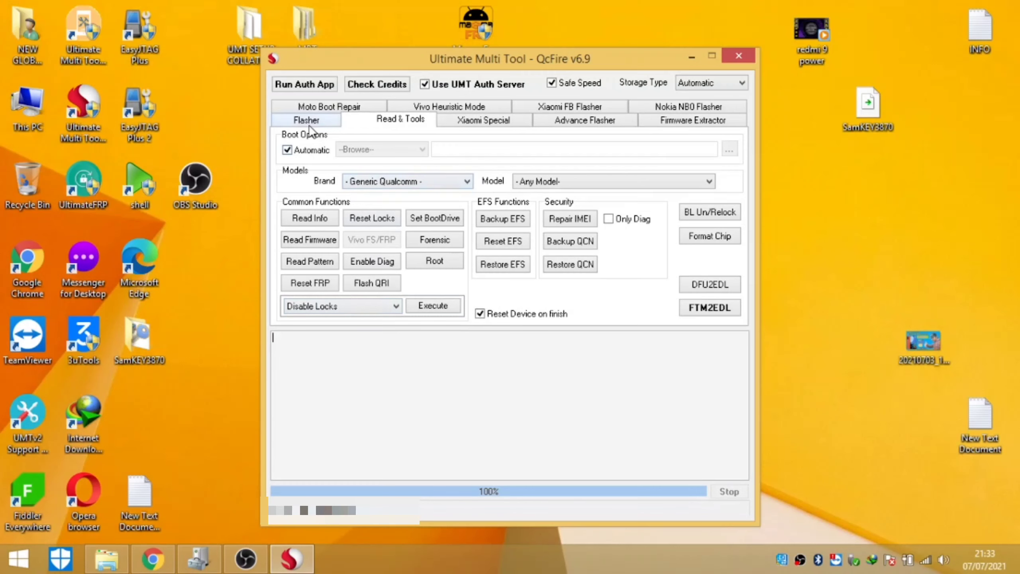
# Enable the Program file option in QcFire's Flasher and start browsing for its program XML
pyautogui.click(307, 120)
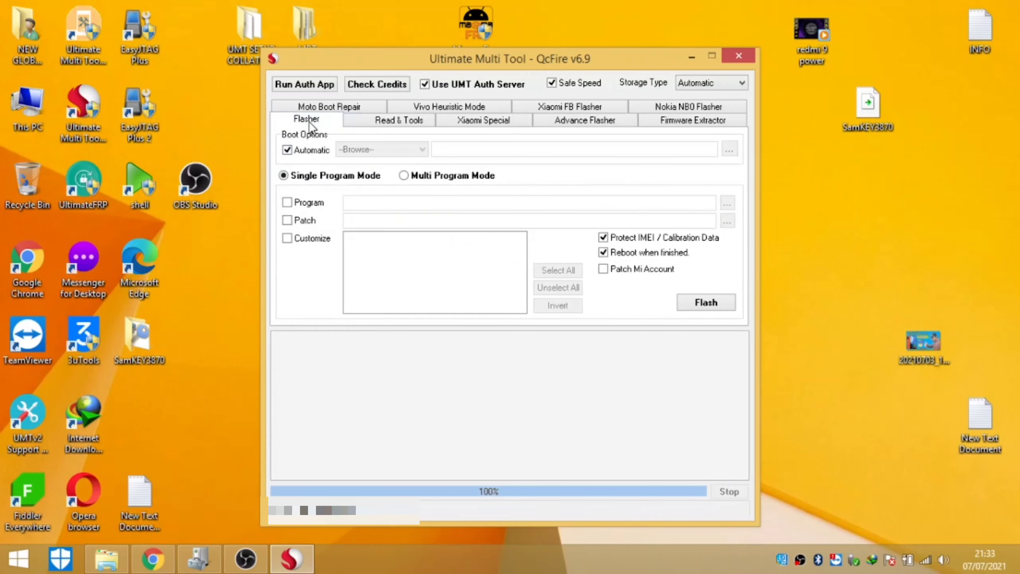
pyautogui.click(288, 202)
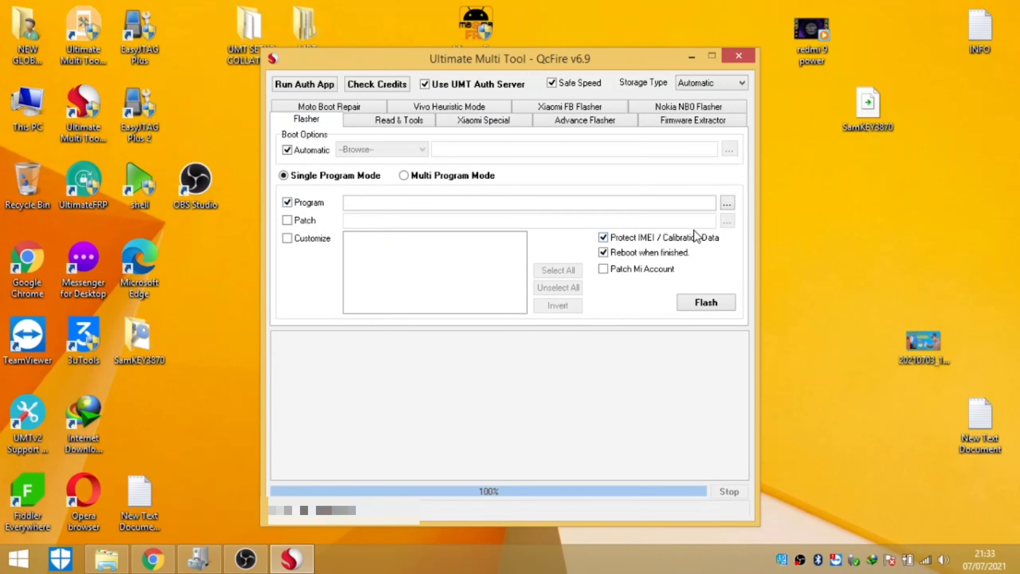
pyautogui.click(726, 203)
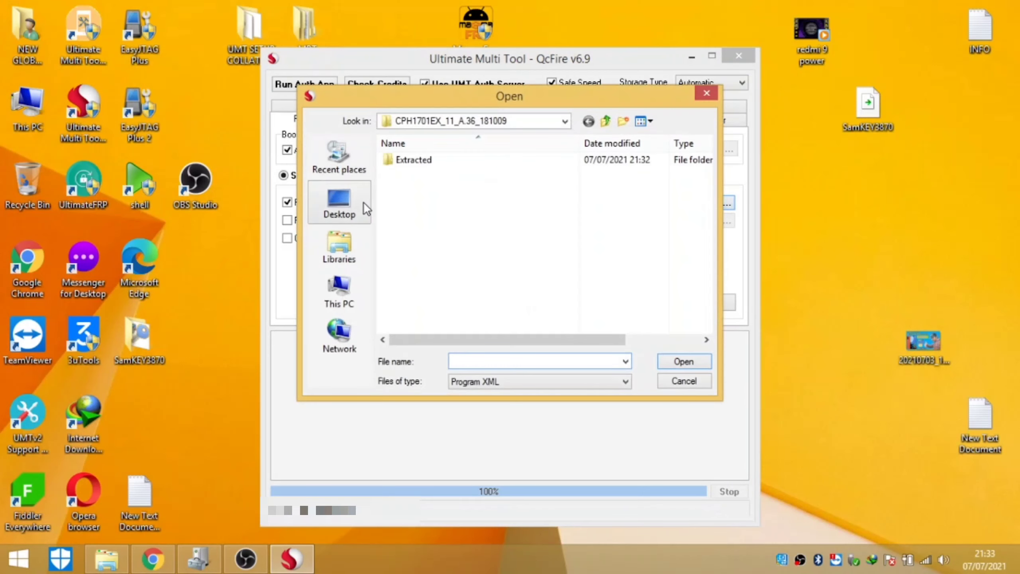
# Load rawprogram0 from the Extracted folder of the CPH1701EX firmware under Downloads\Compressed as the program file
pyautogui.click(346, 203)
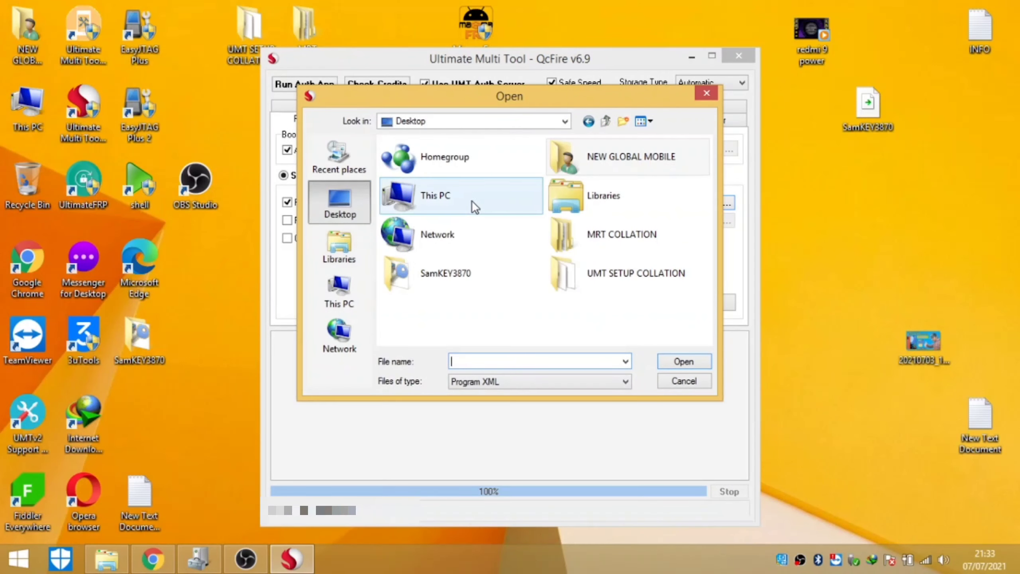
pyautogui.doubleClick(593, 175)
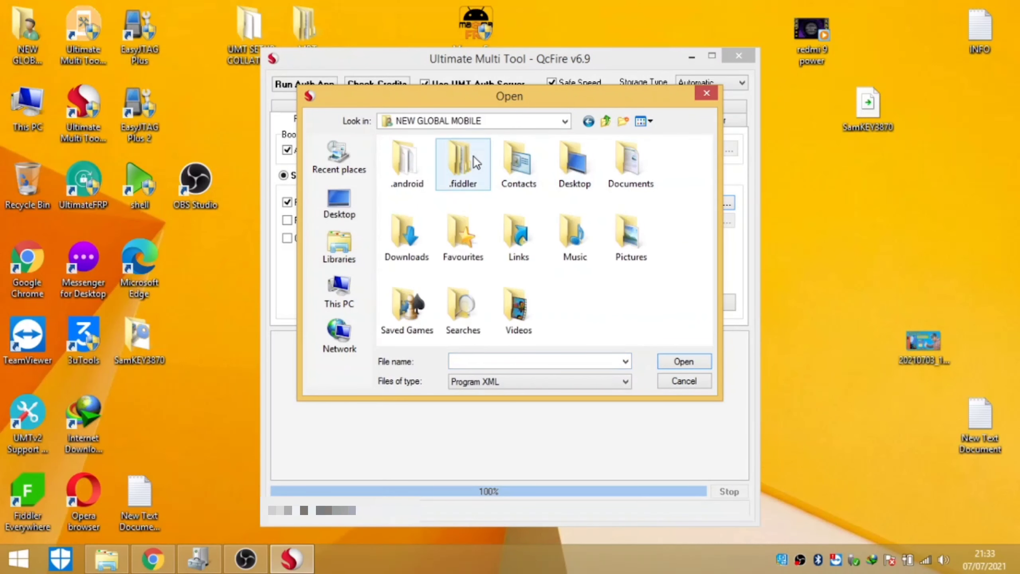
pyautogui.doubleClick(401, 235)
pyautogui.doubleClick(416, 160)
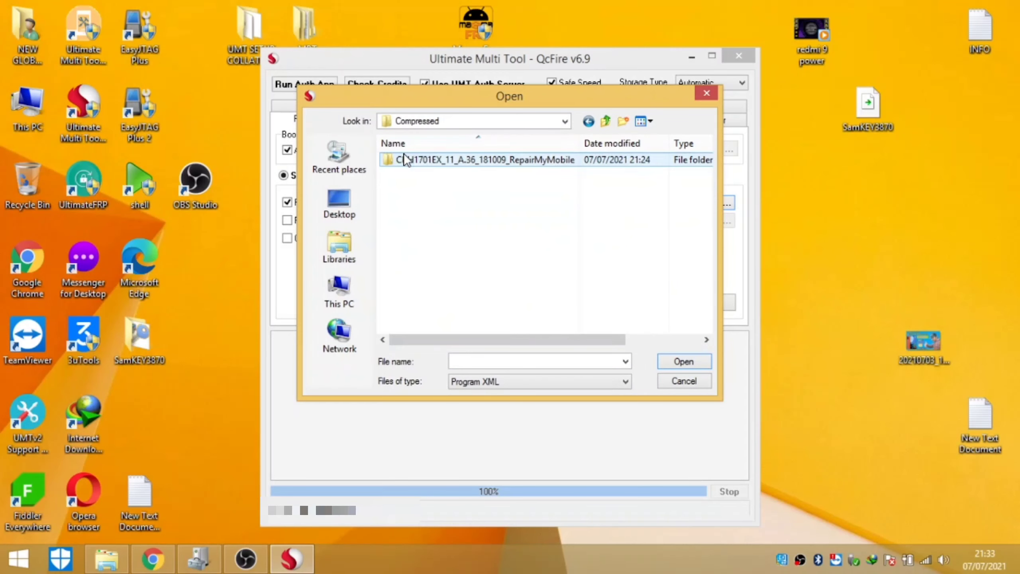
pyautogui.doubleClick(416, 163)
pyautogui.doubleClick(416, 163)
pyautogui.doubleClick(416, 163)
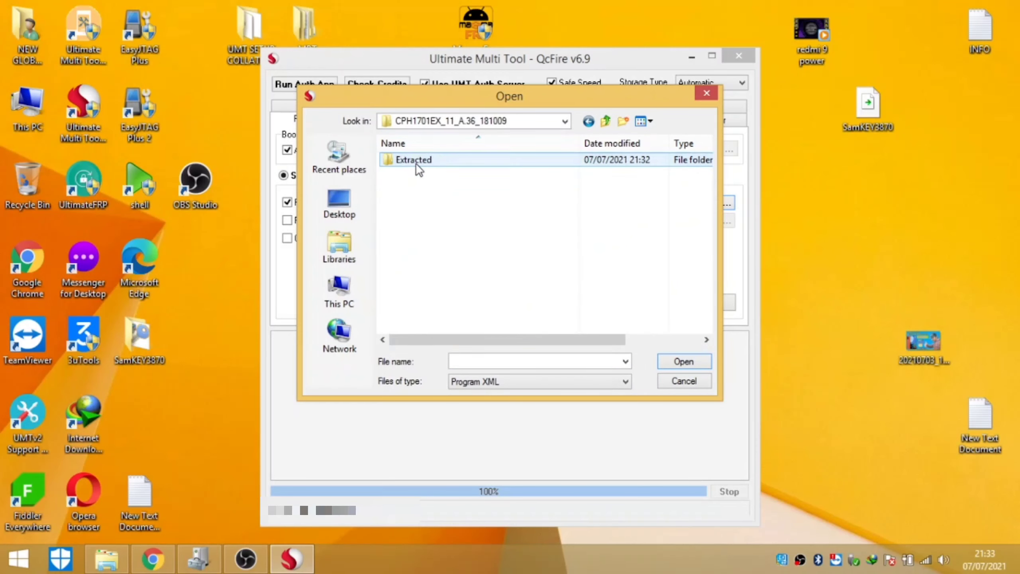
pyautogui.doubleClick(416, 164)
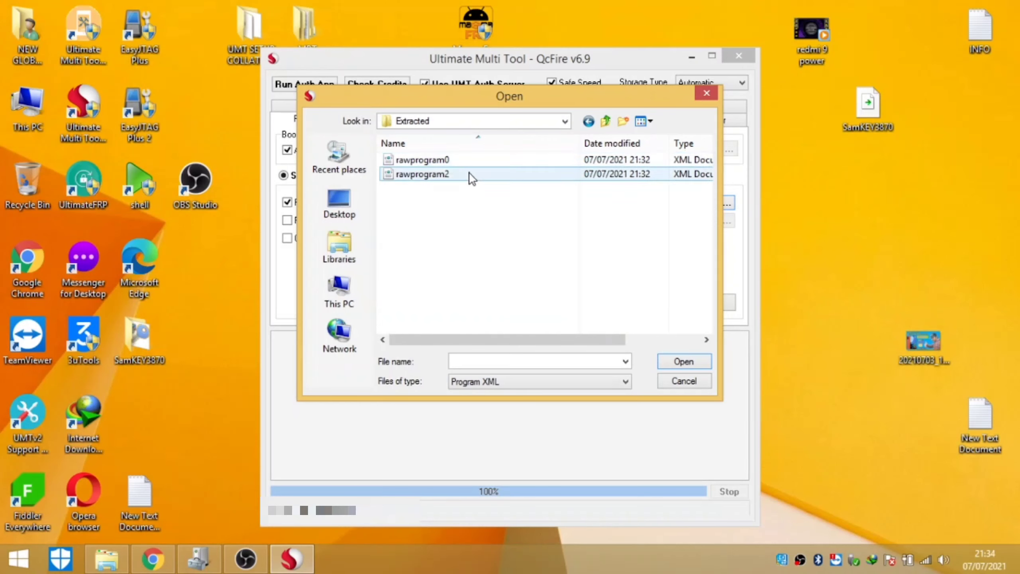
pyautogui.click(418, 160)
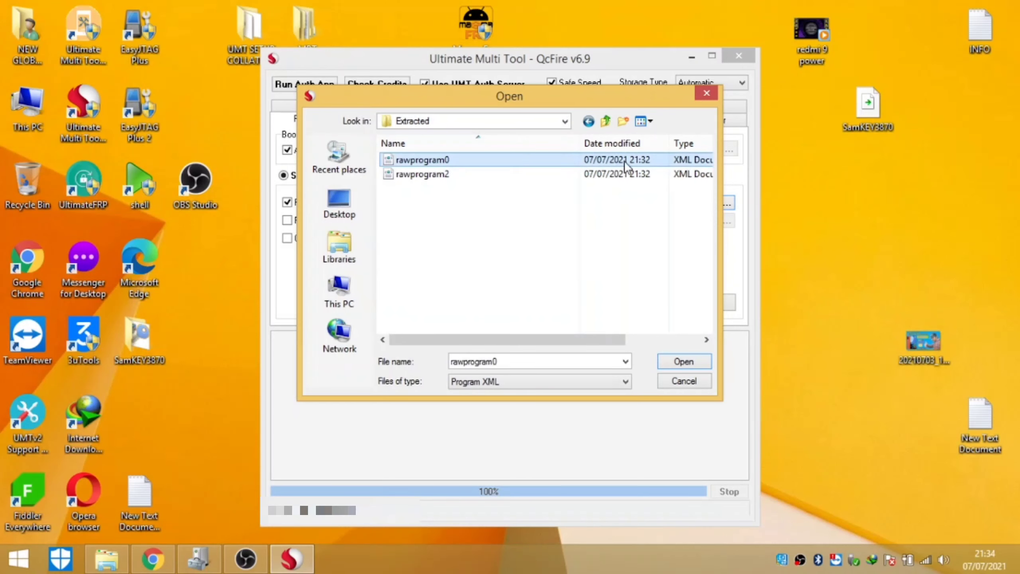
pyautogui.doubleClick(482, 161)
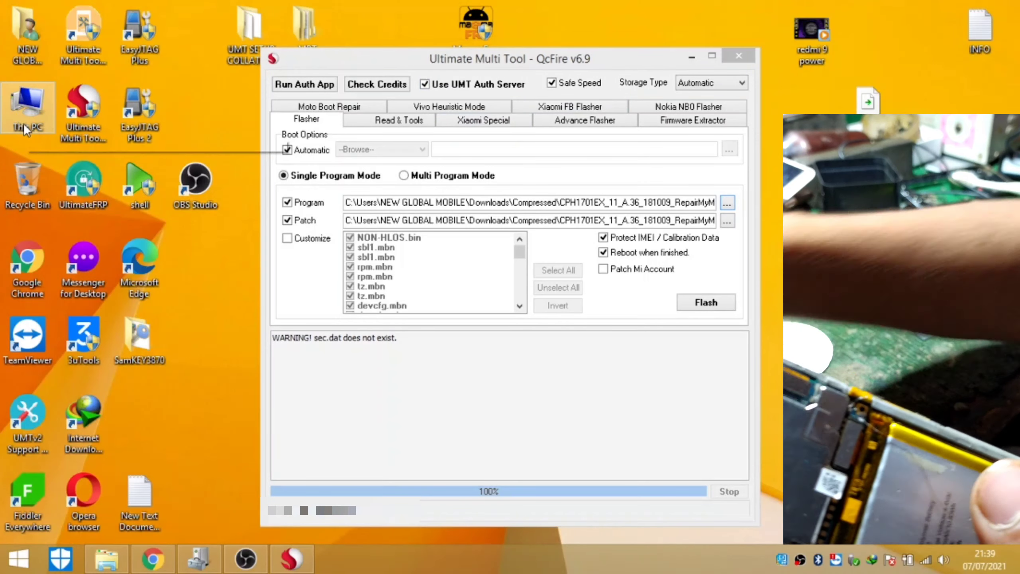
# Open Device Manager from This PC's system properties, narrow its window, and place QcFire beside it
pyautogui.rightClick(24, 123)
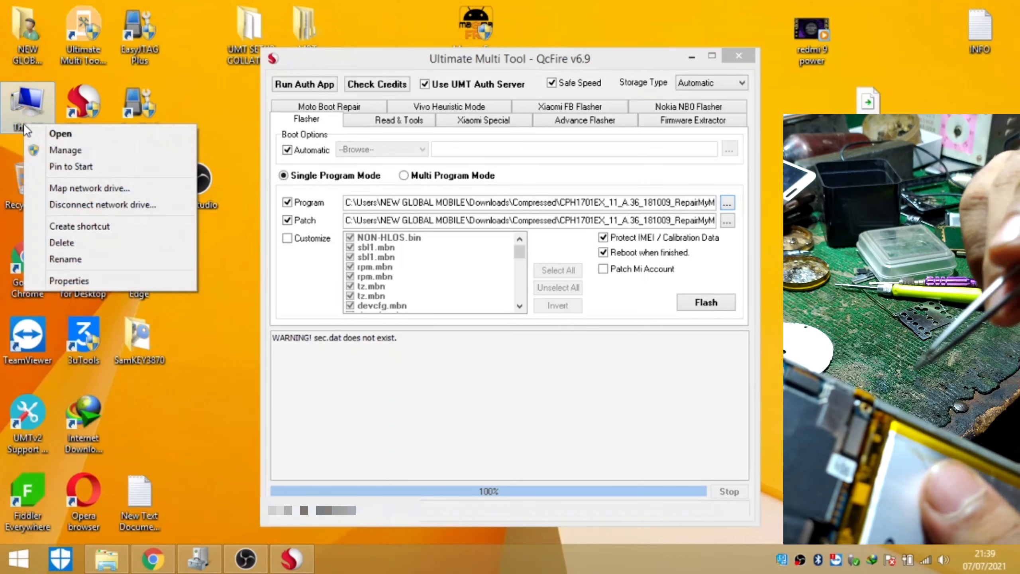
pyautogui.click(77, 281)
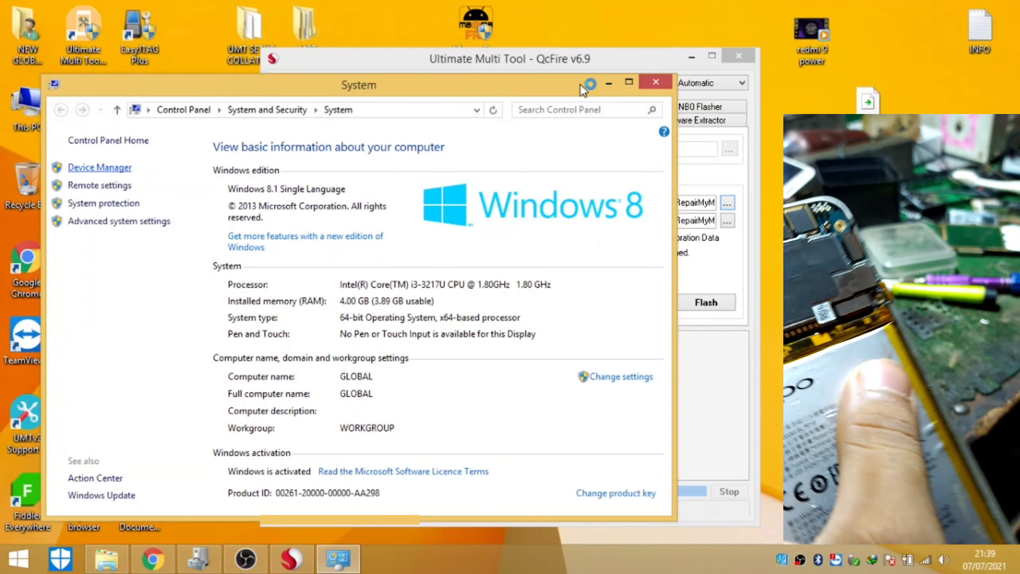
pyautogui.click(656, 82)
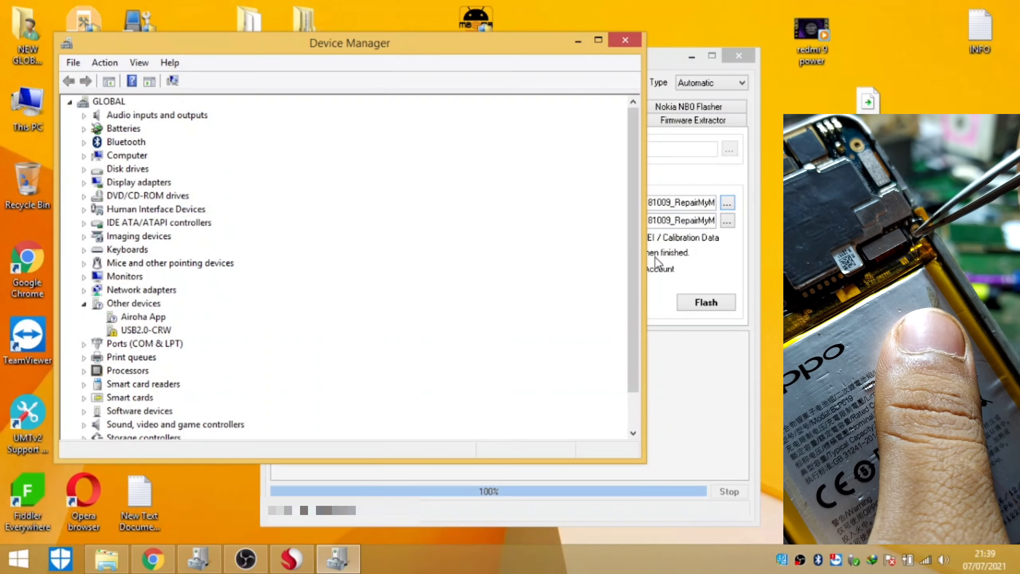
pyautogui.moveTo(644, 261); pyautogui.dragTo(241, 256)
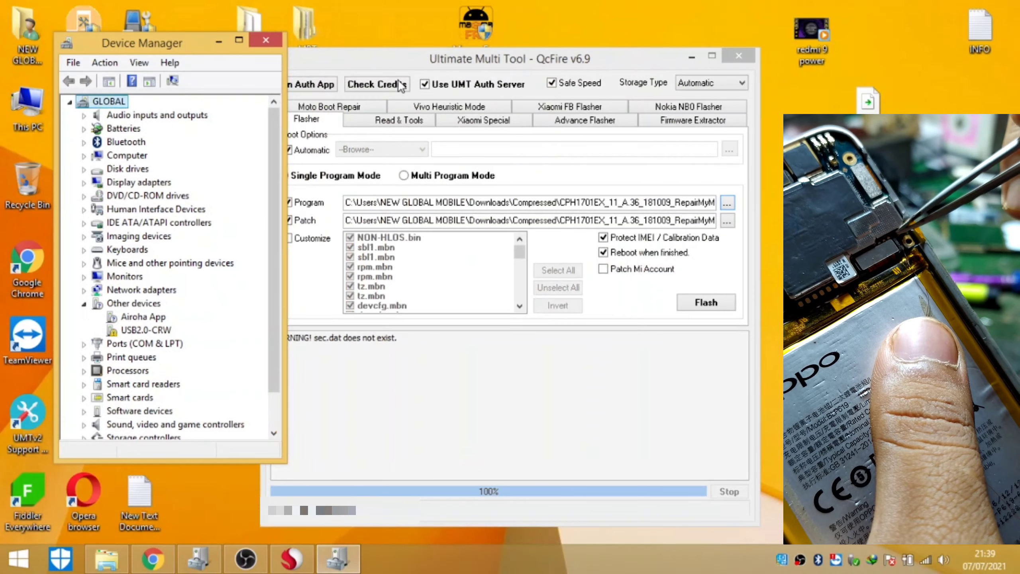
pyautogui.moveTo(390, 62); pyautogui.dragTo(442, 40)
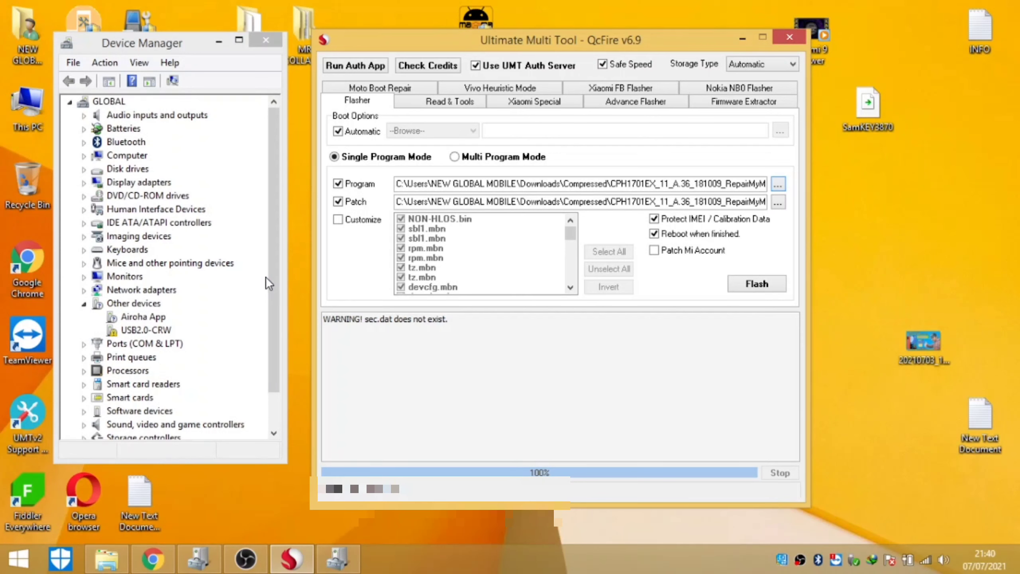
# Expand Ports (COM & LPT) in Device Manager and select the Qualcomm HS-USB QDLoader 9008 port to check the phone's connection
pyautogui.click(148, 343)
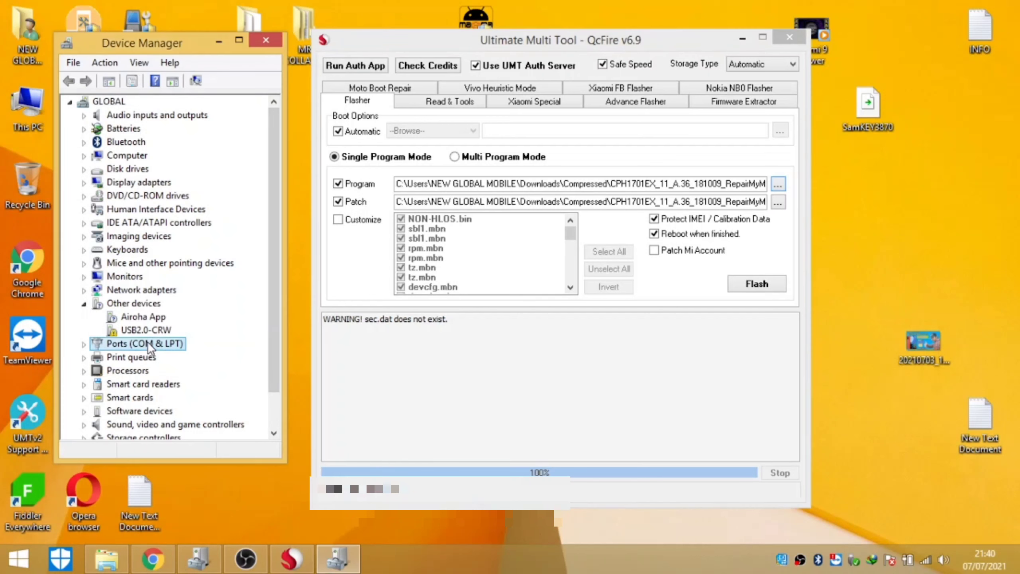
pyautogui.doubleClick(149, 344)
pyautogui.click(144, 357)
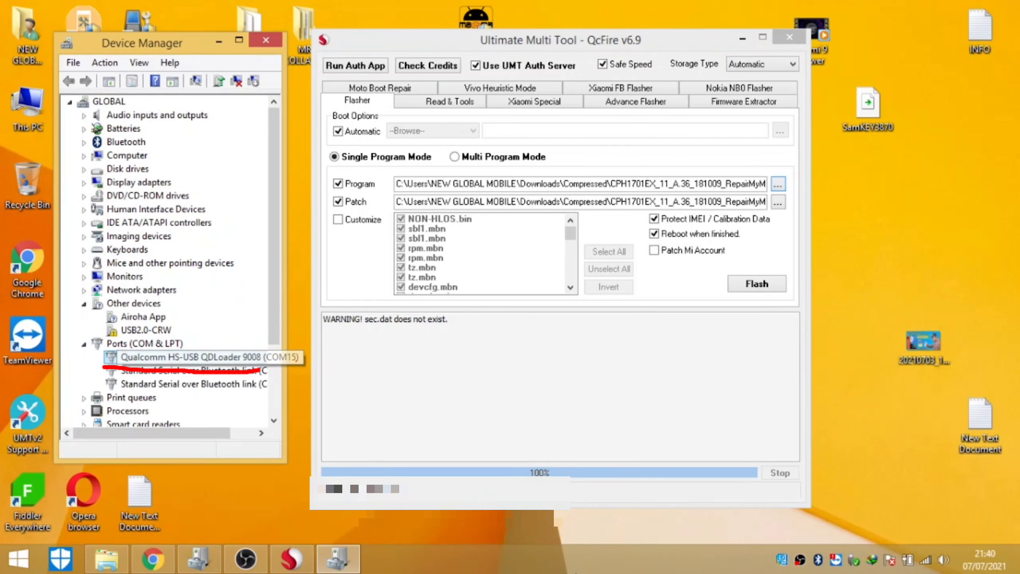
# Return to QcFire and start flashing the loaded program and patch files to the phone
pyautogui.click(537, 367)
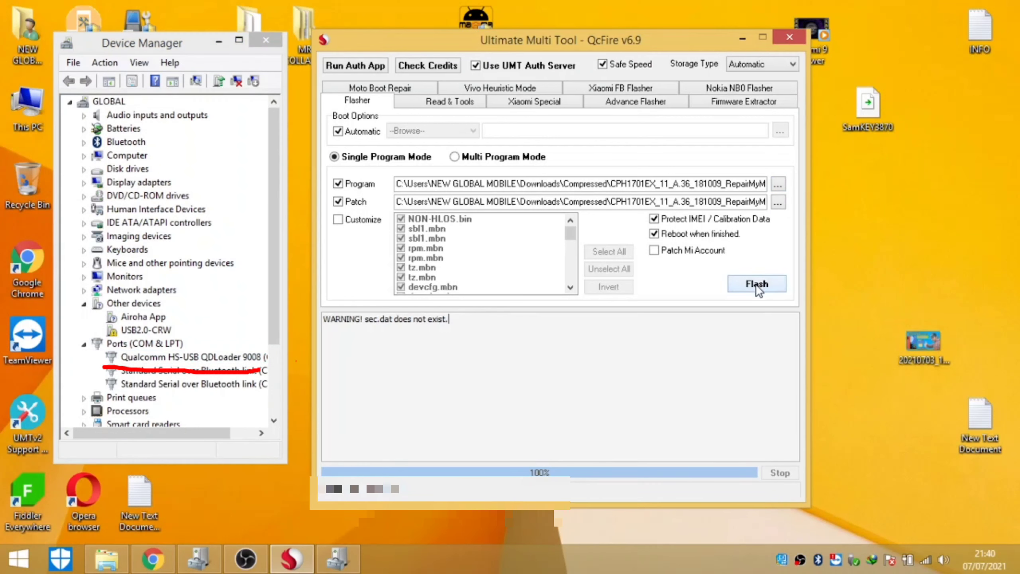
pyautogui.click(753, 286)
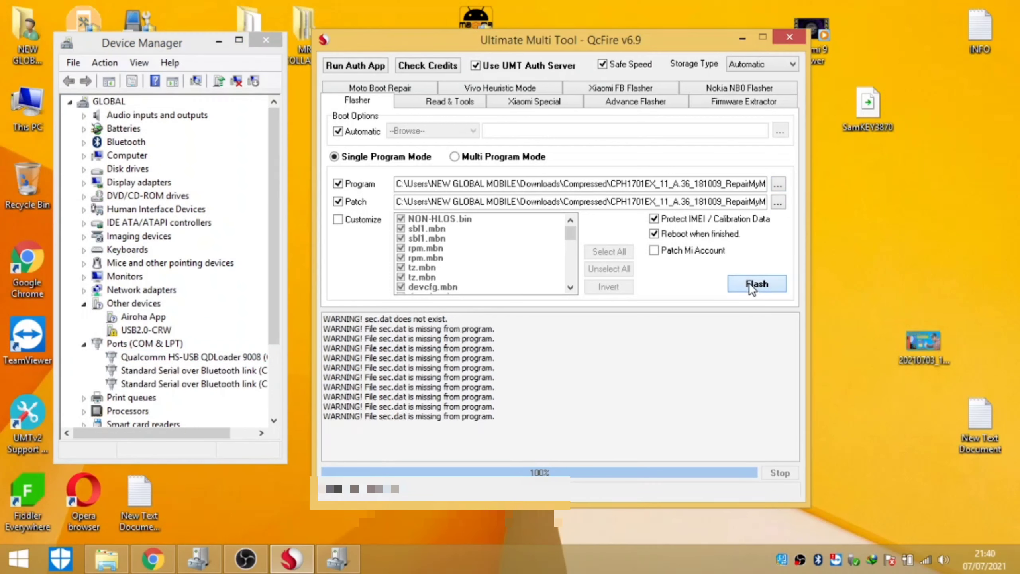